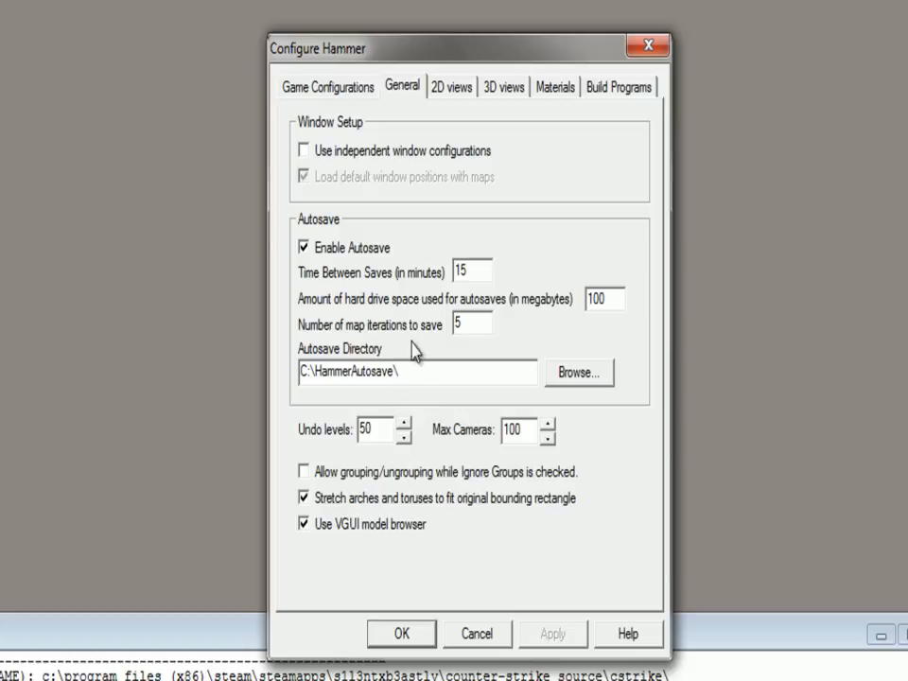
pyautogui.click(594, 377)
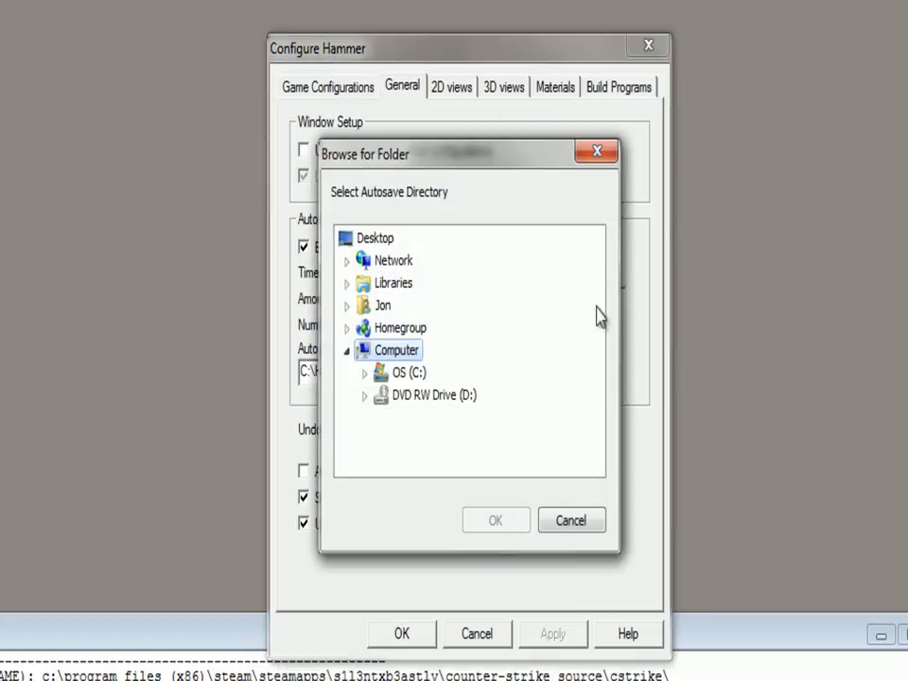
pyautogui.click(571, 521)
pyautogui.click(408, 375)
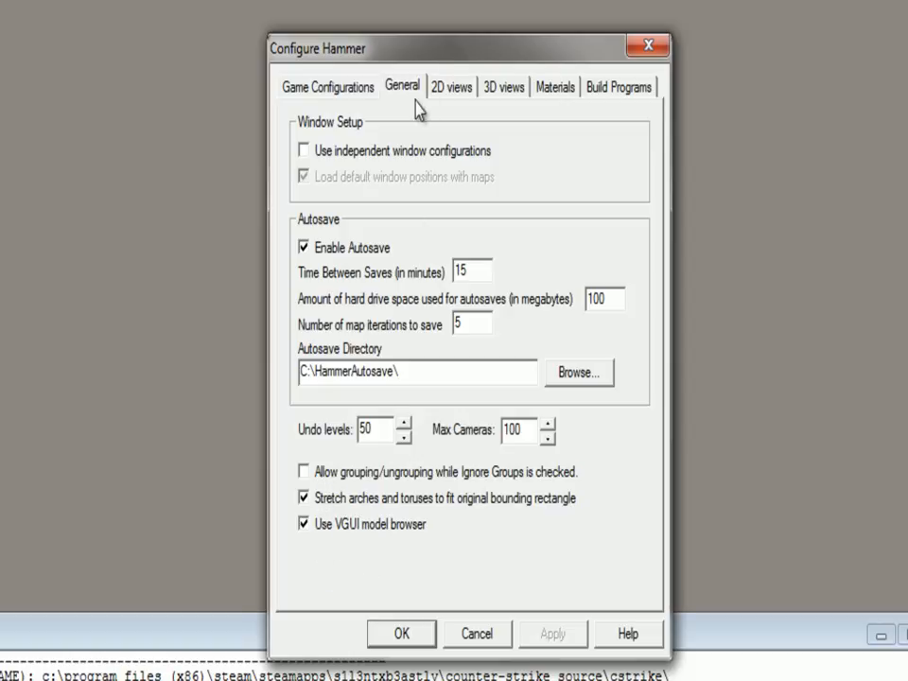
# Step: Set the default grid size for the 2D views to 64 in the Hammer configuration
pyautogui.click(451, 89)
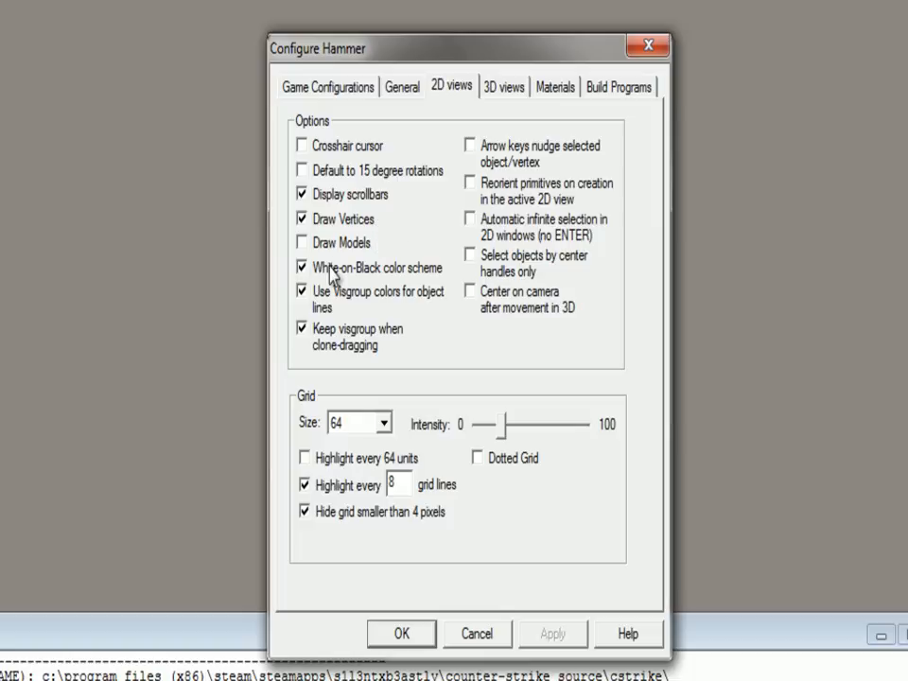
pyautogui.click(386, 424)
pyautogui.click(386, 424)
pyautogui.click(386, 423)
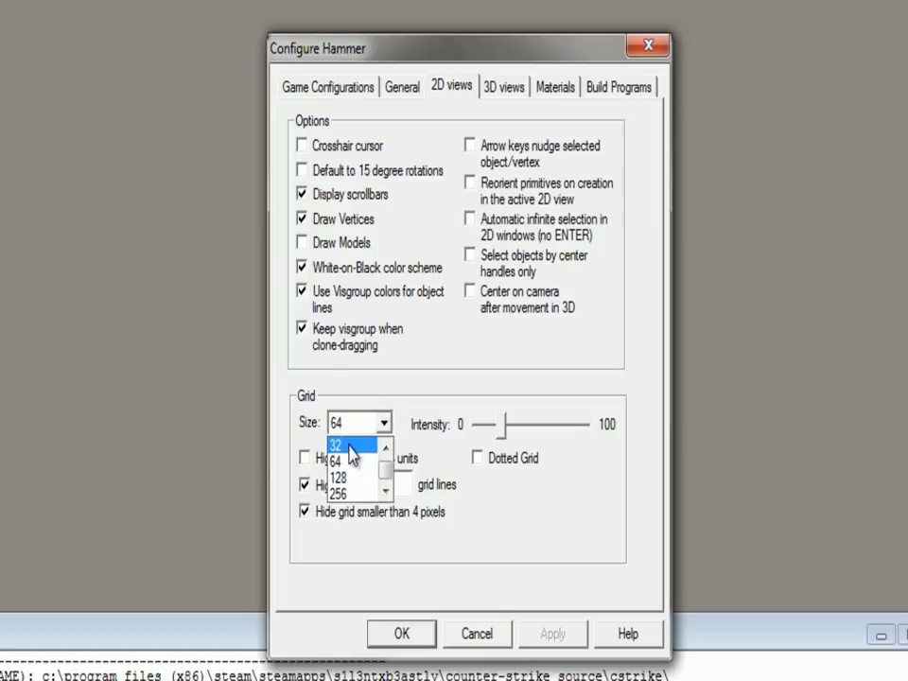
pyautogui.click(358, 451)
pyautogui.click(374, 428)
pyautogui.click(352, 461)
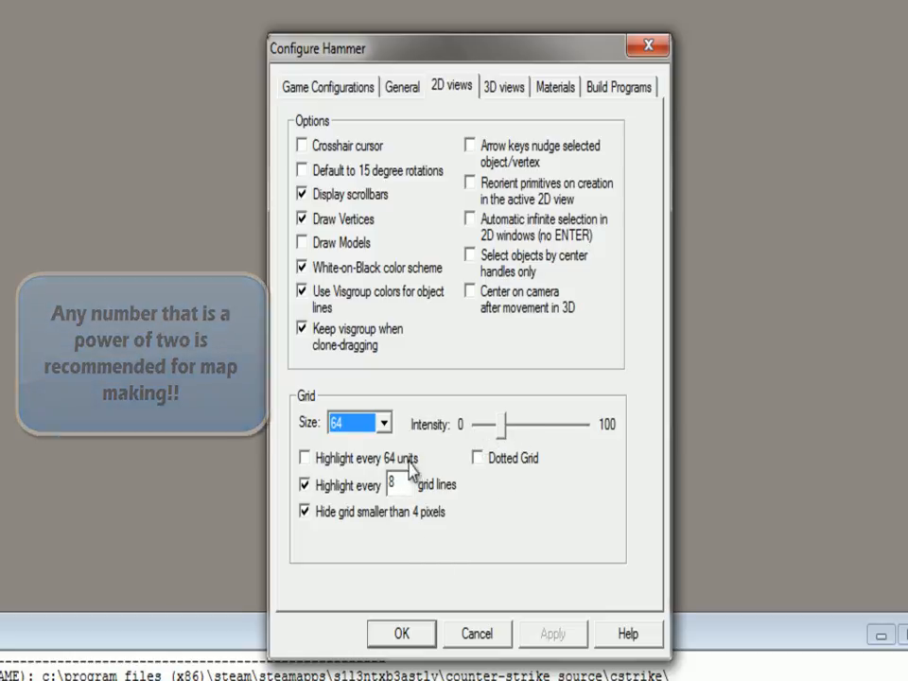
pyautogui.moveTo(407, 484); pyautogui.dragTo(371, 485)
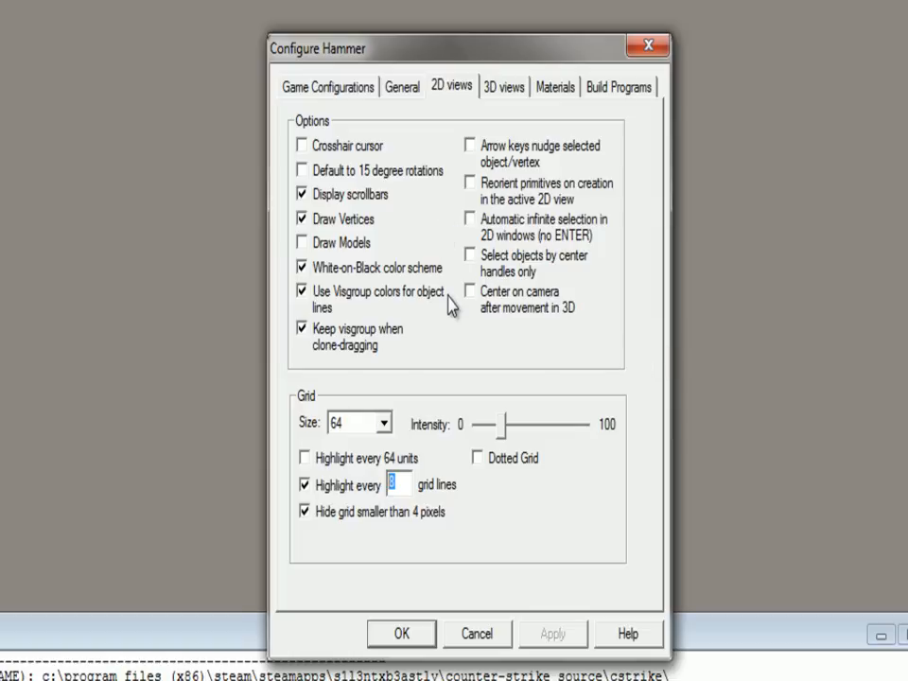
# Step: Review the 3D view, material and build program options, and accept the Hammer configuration
pyautogui.click(509, 88)
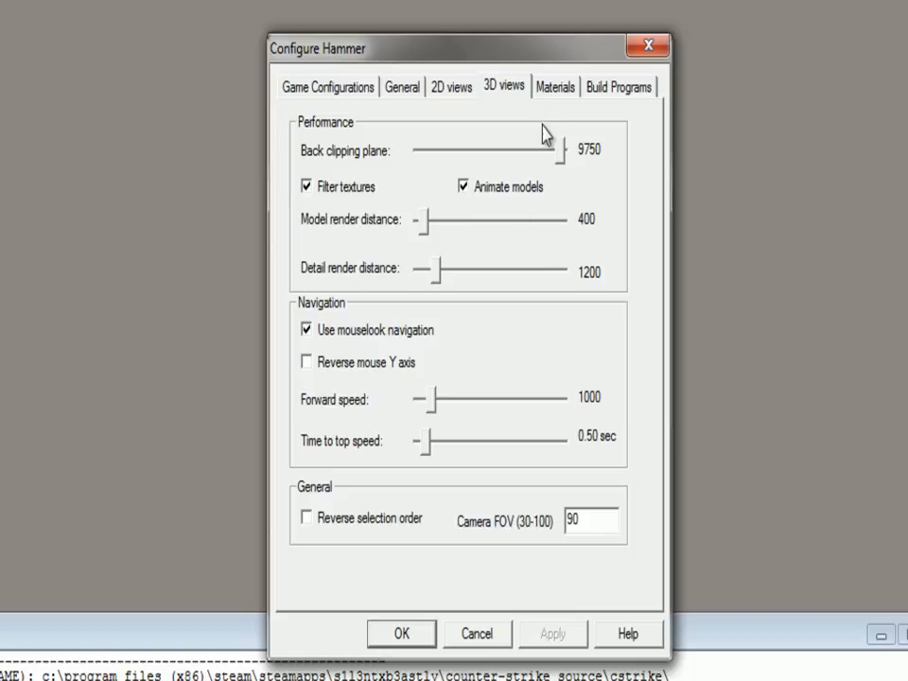
pyautogui.click(556, 88)
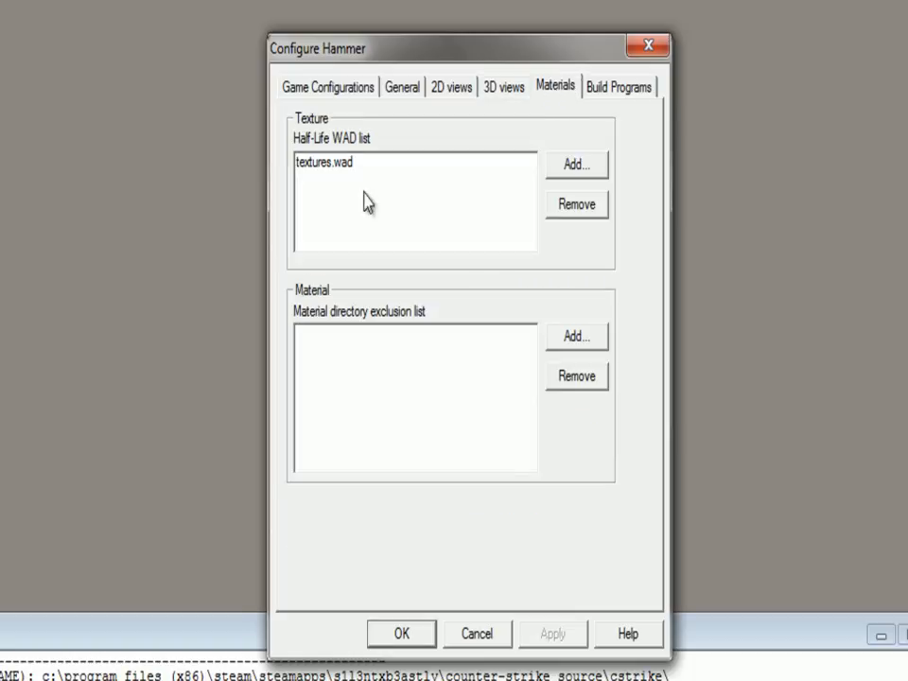
pyautogui.click(619, 88)
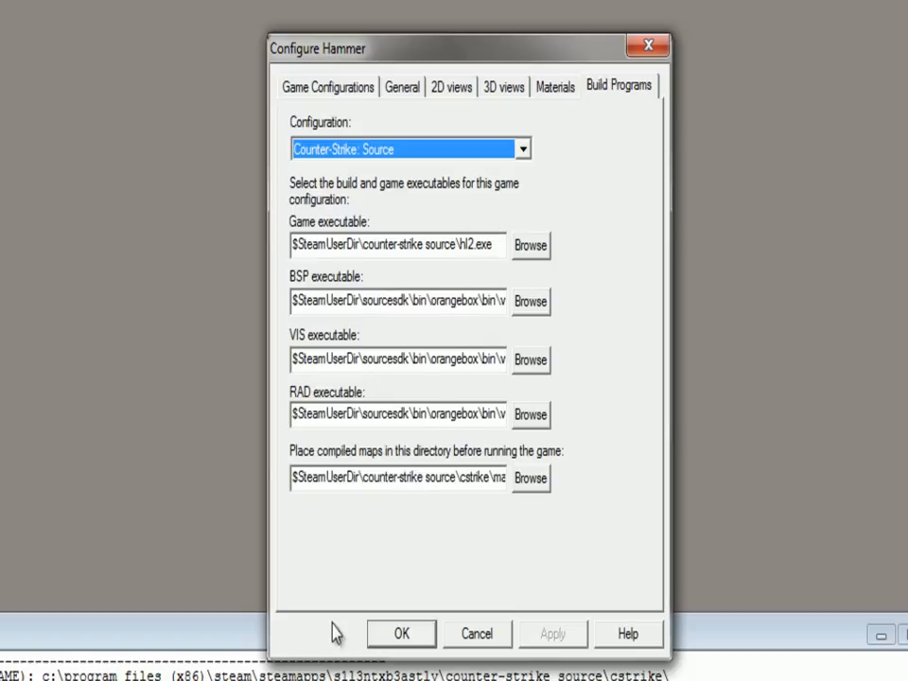
pyautogui.click(395, 636)
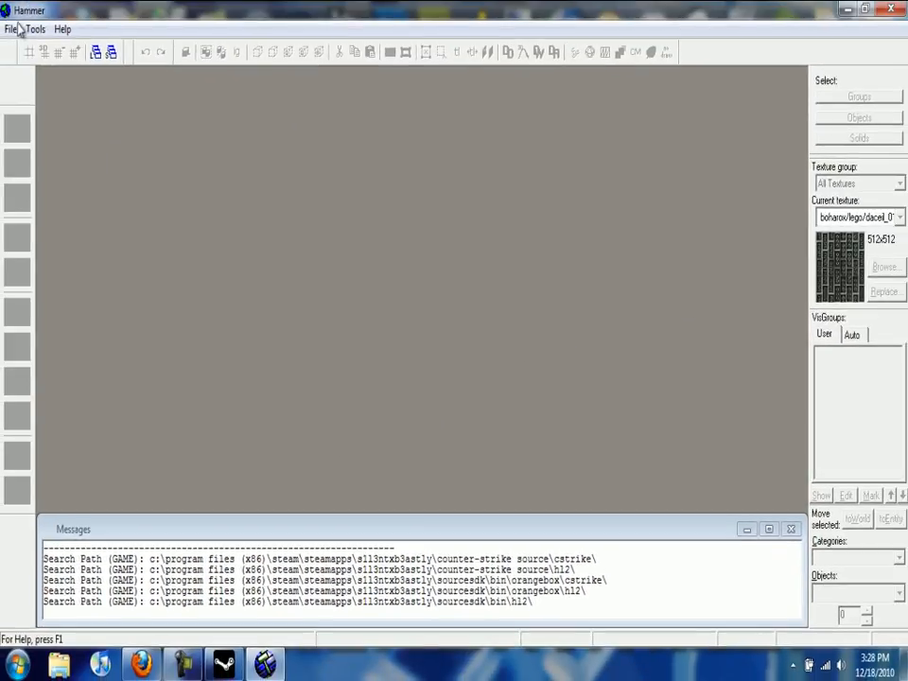
# Step: Create a new empty map and autosize its four views
pyautogui.click(12, 30)
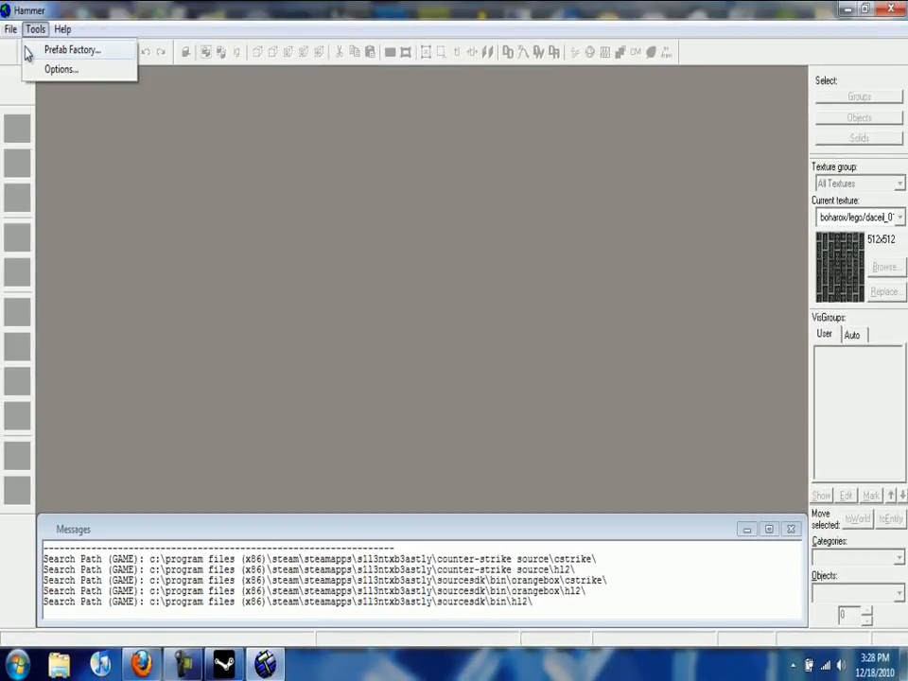
pyautogui.click(29, 49)
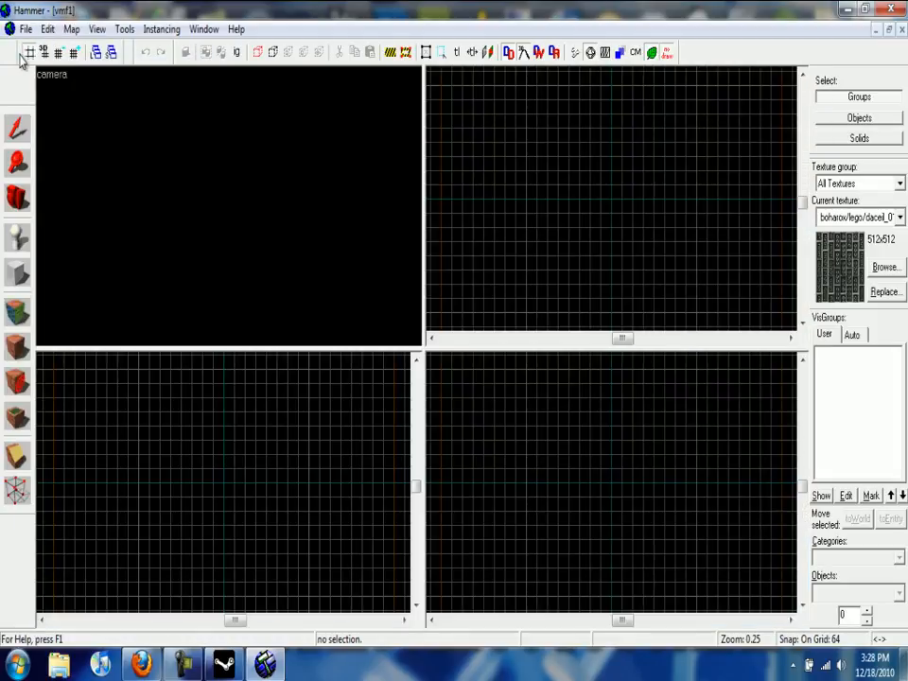
pyautogui.click(17, 274)
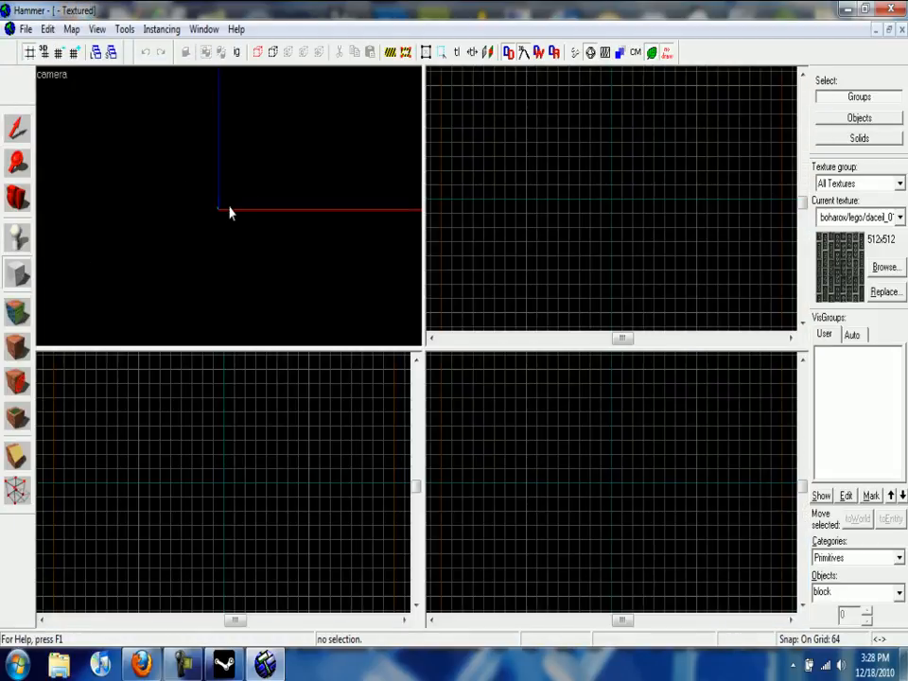
pyautogui.hotkey('ctrl', 'a')
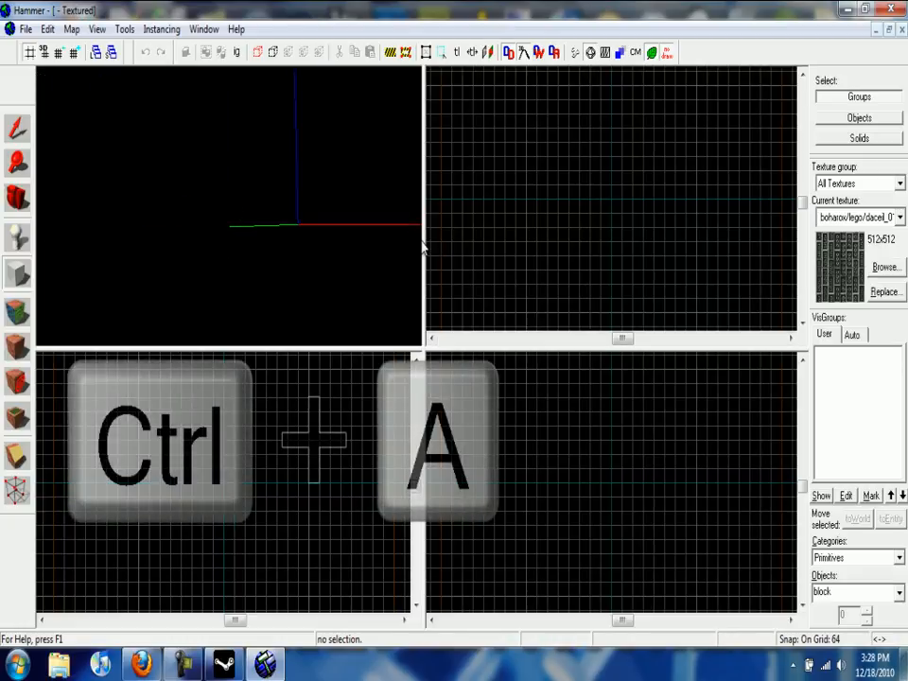
pyautogui.press('z')
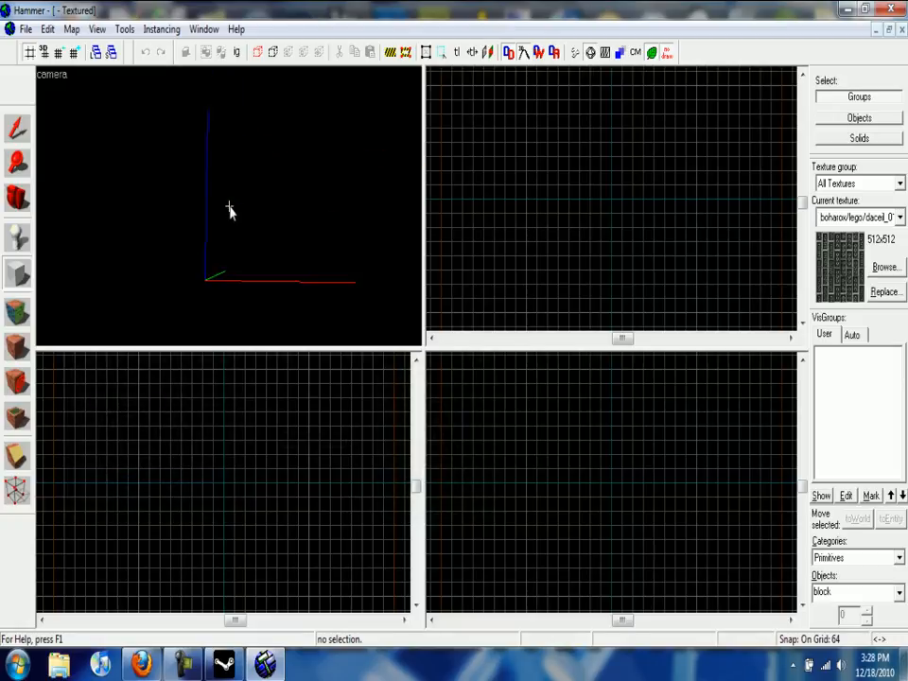
pyautogui.press('z')
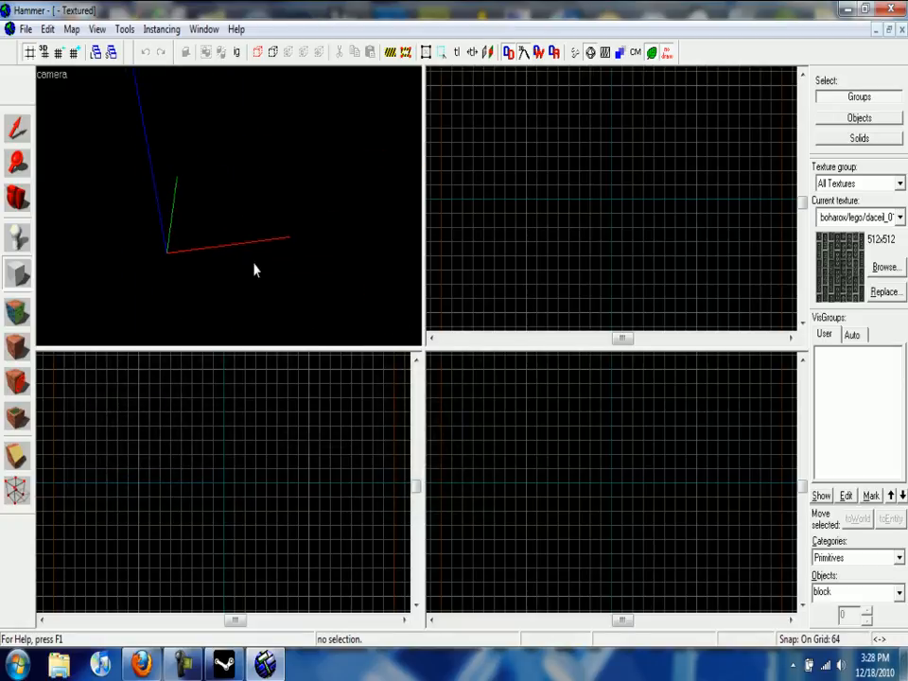
# Step: Open the map's entity report to inspect its entity list and filters, and close it
pyautogui.click(72, 29)
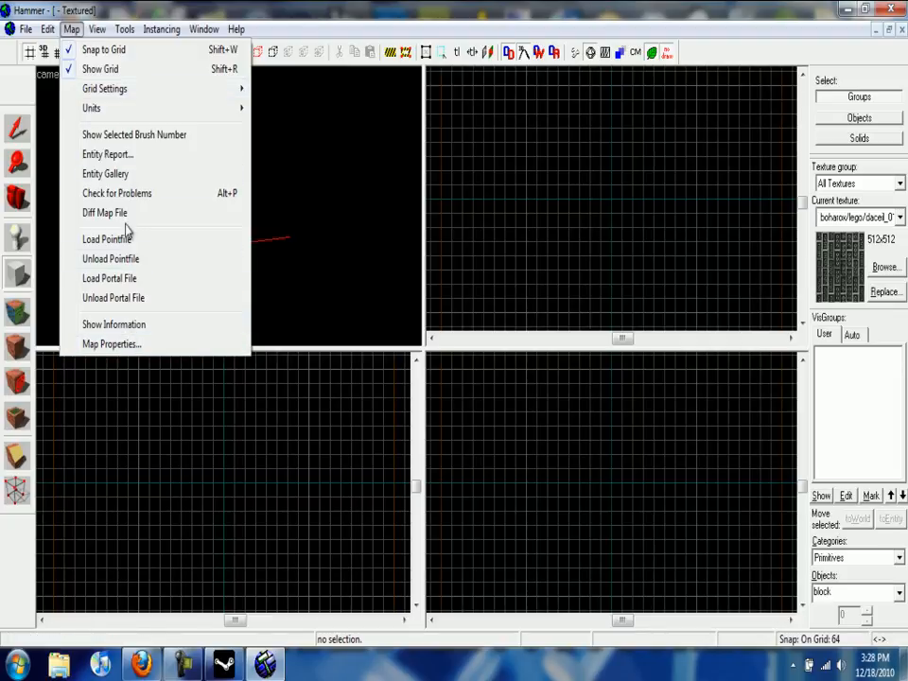
pyautogui.click(127, 155)
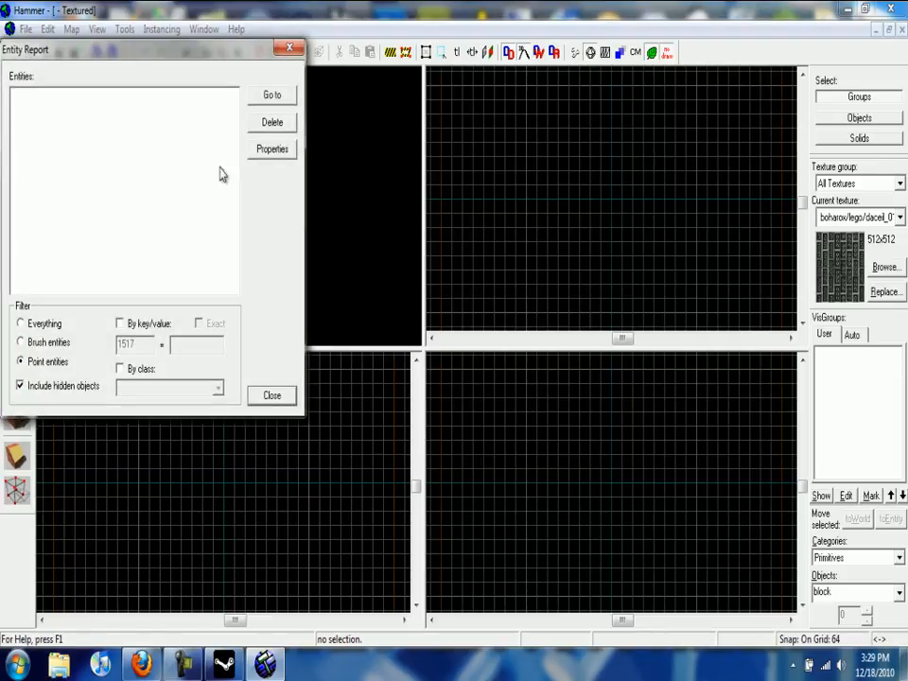
pyautogui.click(290, 51)
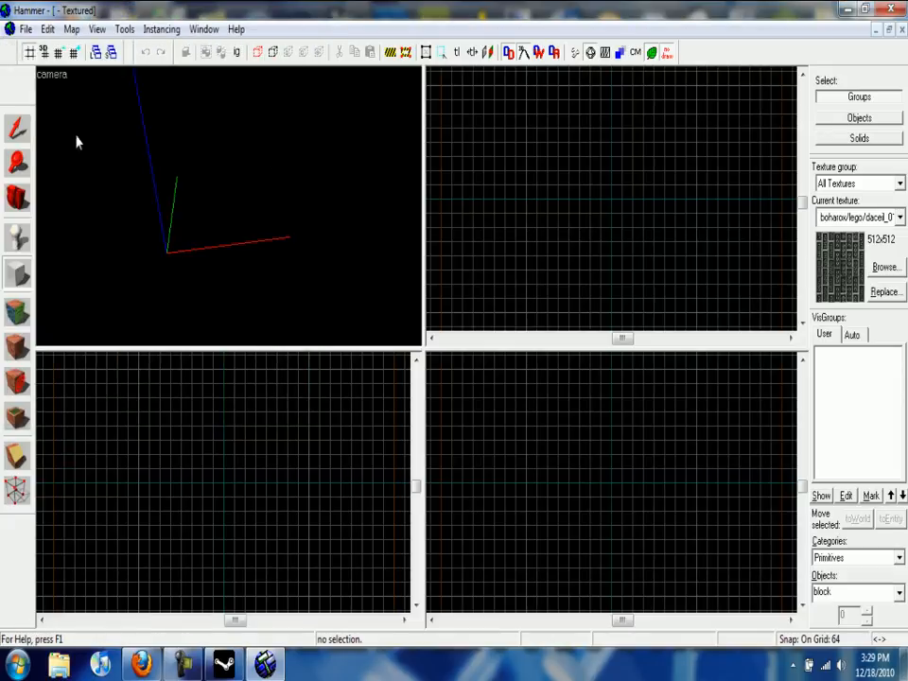
pyautogui.click(19, 129)
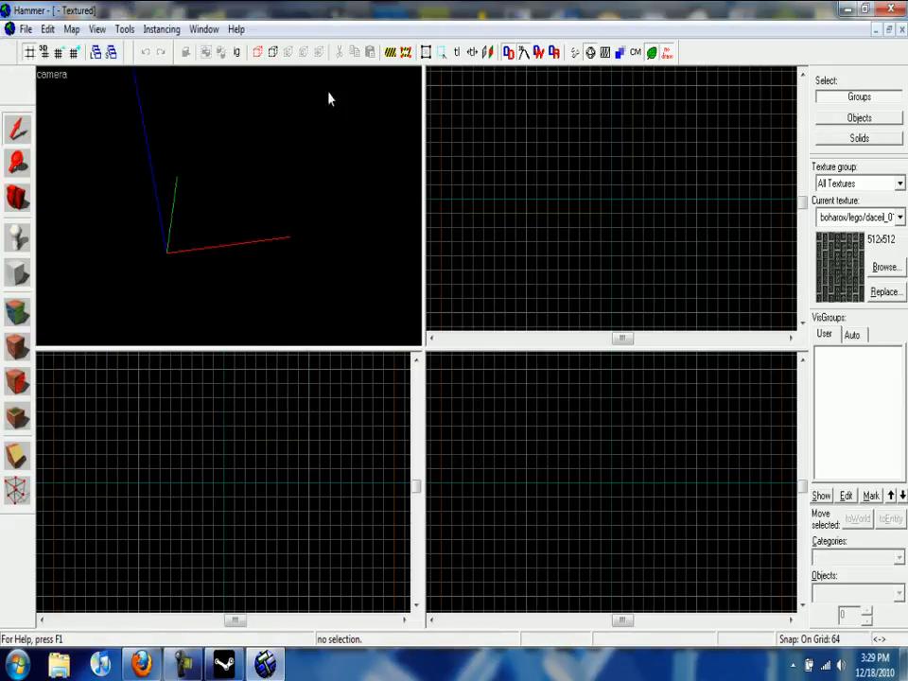
pyautogui.click(18, 275)
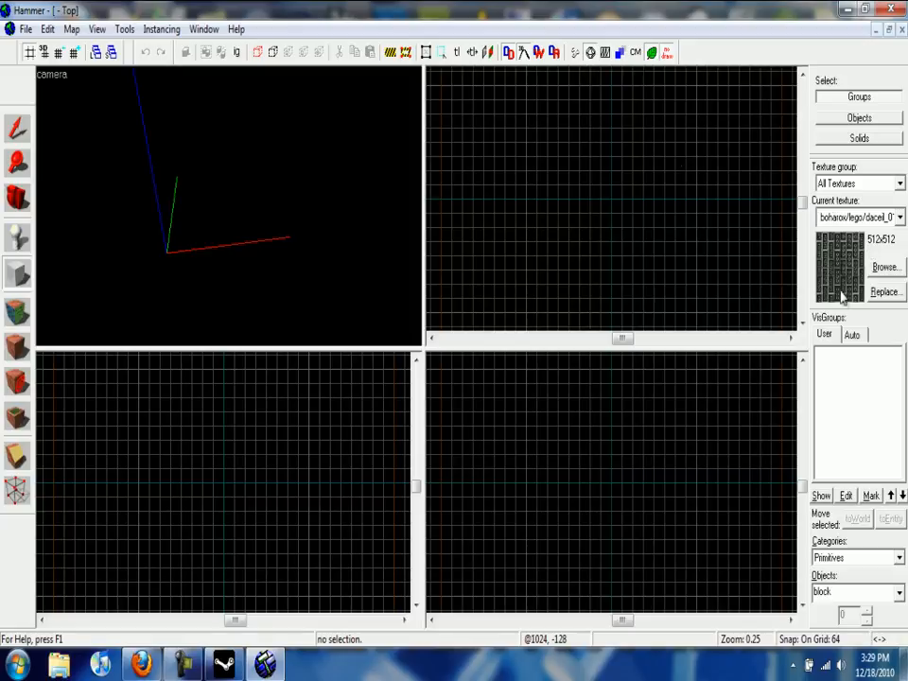
pyautogui.click(13, 121)
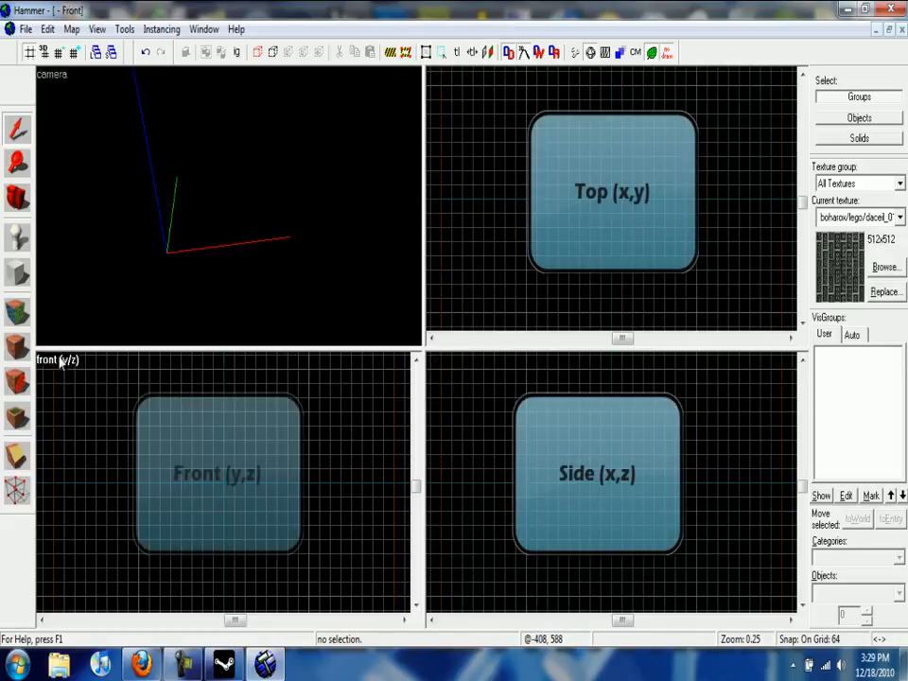
pyautogui.click(97, 29)
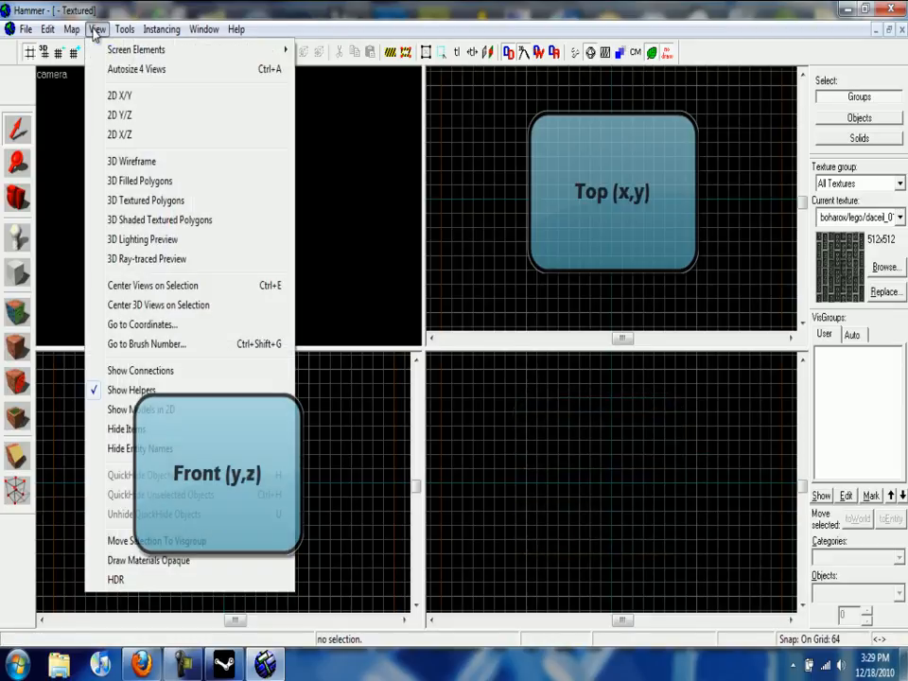
pyautogui.click(78, 143)
pyautogui.click(98, 33)
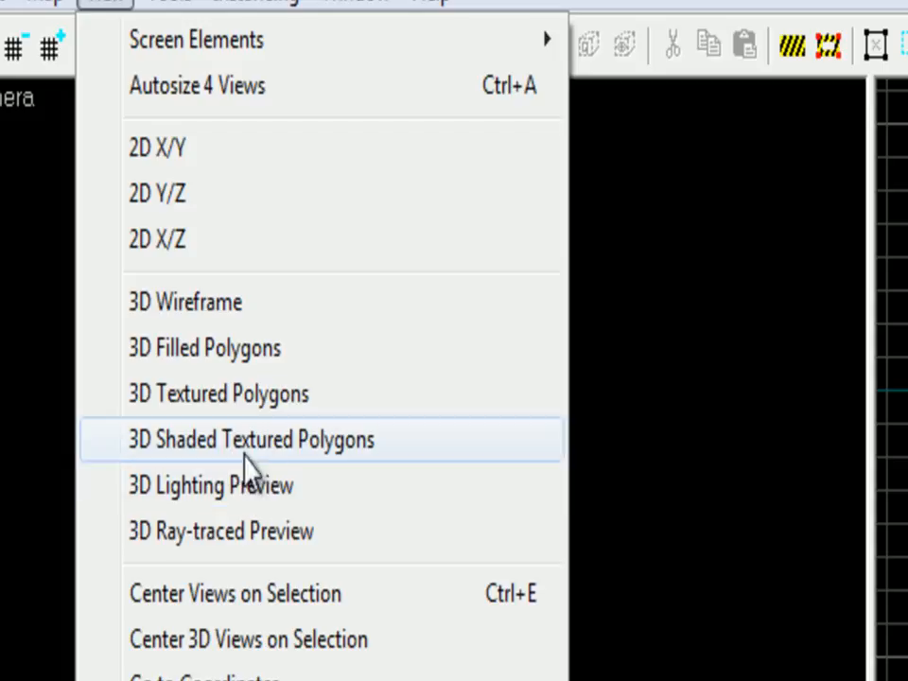
pyautogui.click(272, 404)
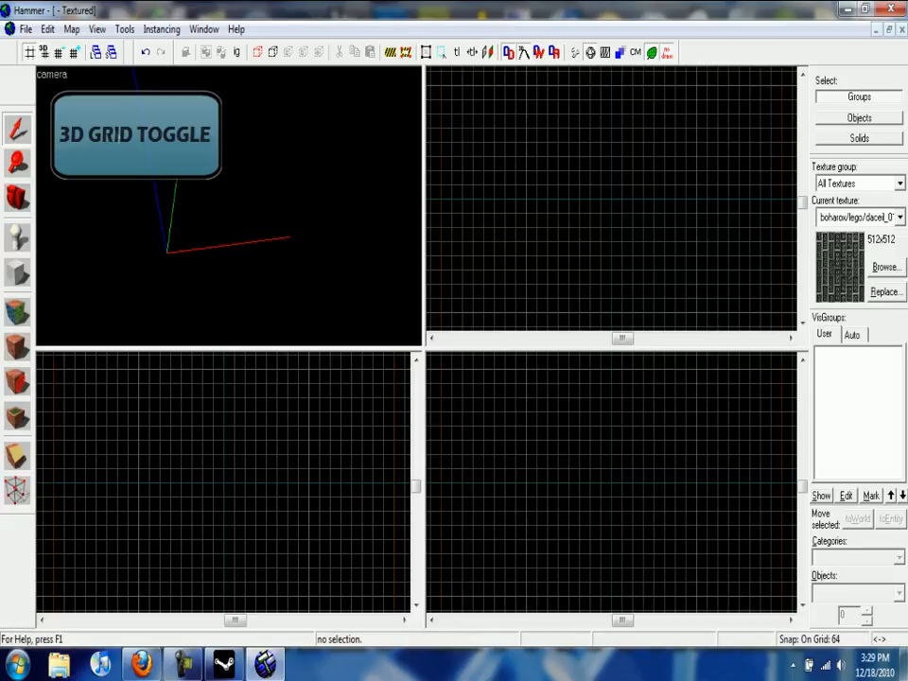
# Step: Try two smaller grid sizes and return the grid to 64 units
pyautogui.click(59, 53)
pyautogui.click(59, 53)
pyautogui.click(73, 53)
pyautogui.click(74, 53)
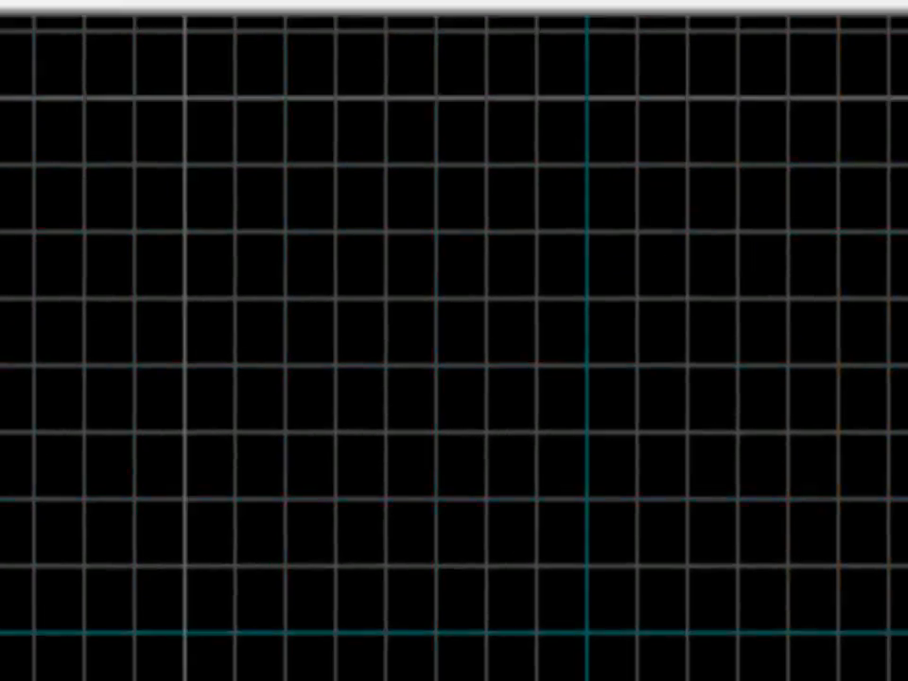
pyautogui.click(264, 105)
pyautogui.moveTo(138, 141)
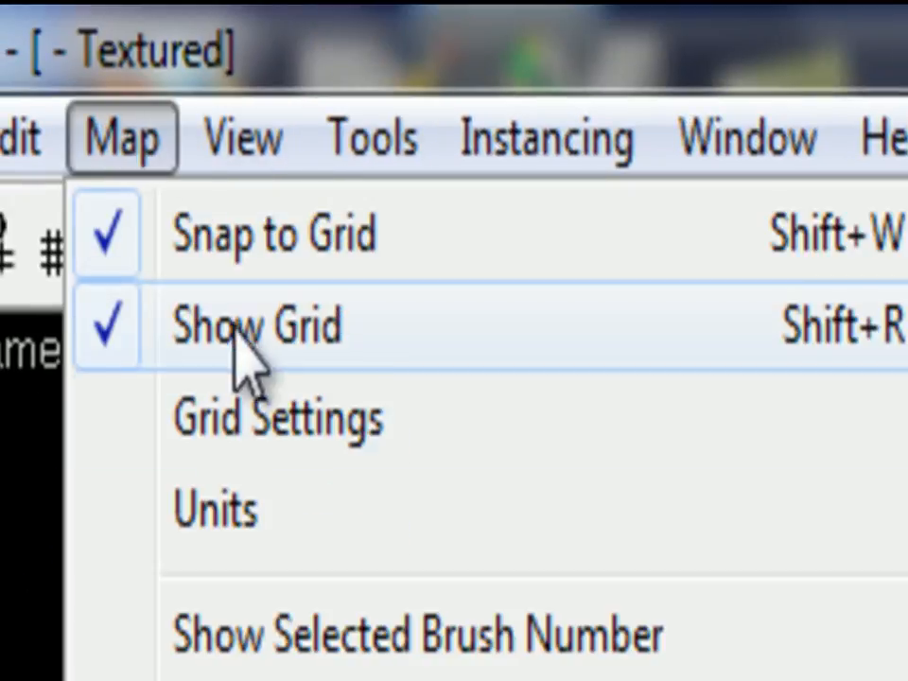
pyautogui.press('Right')
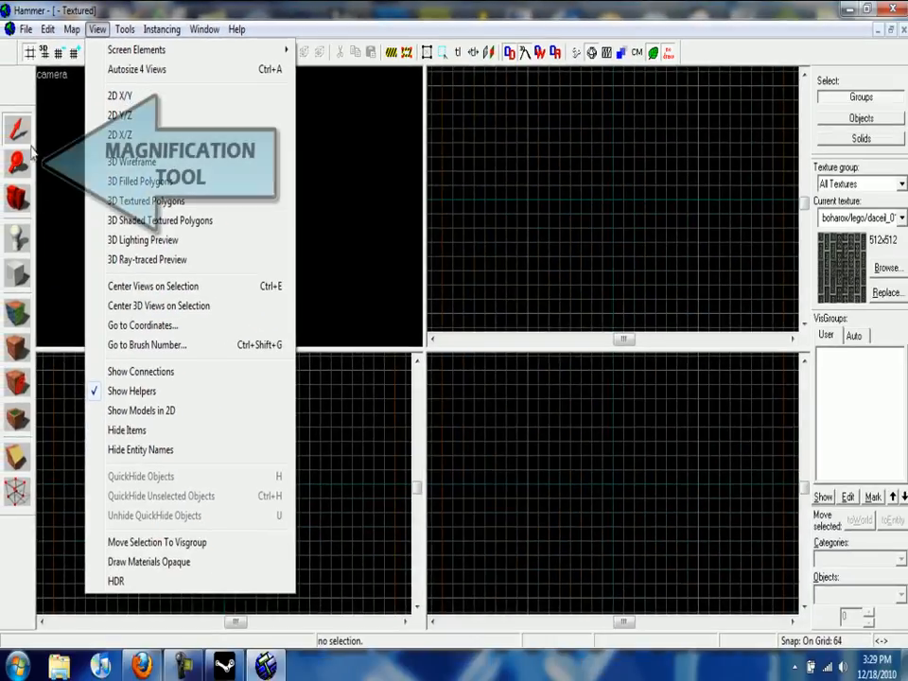
# Step: Try the Magnification tool by zooming the top view in and out
pyautogui.click(20, 166)
pyautogui.click(18, 167)
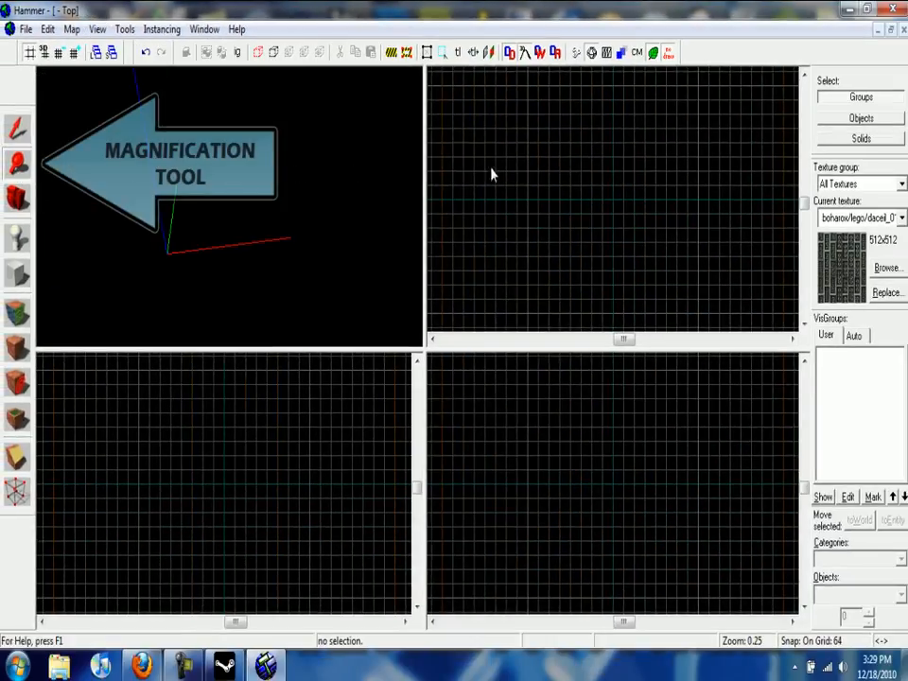
pyautogui.click(621, 185)
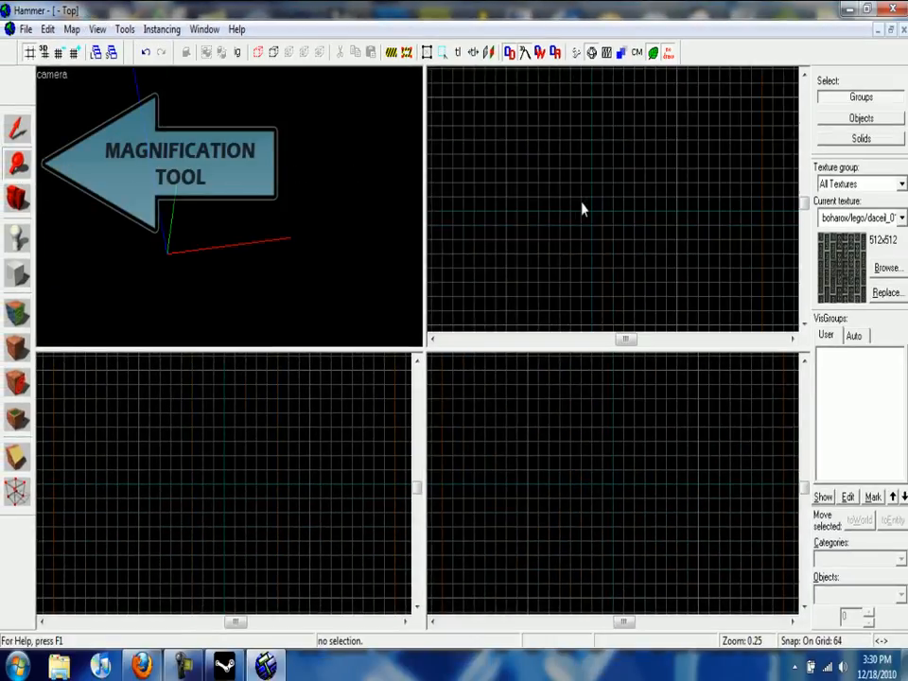
pyautogui.rightClick(577, 250)
pyautogui.rightClick(577, 250)
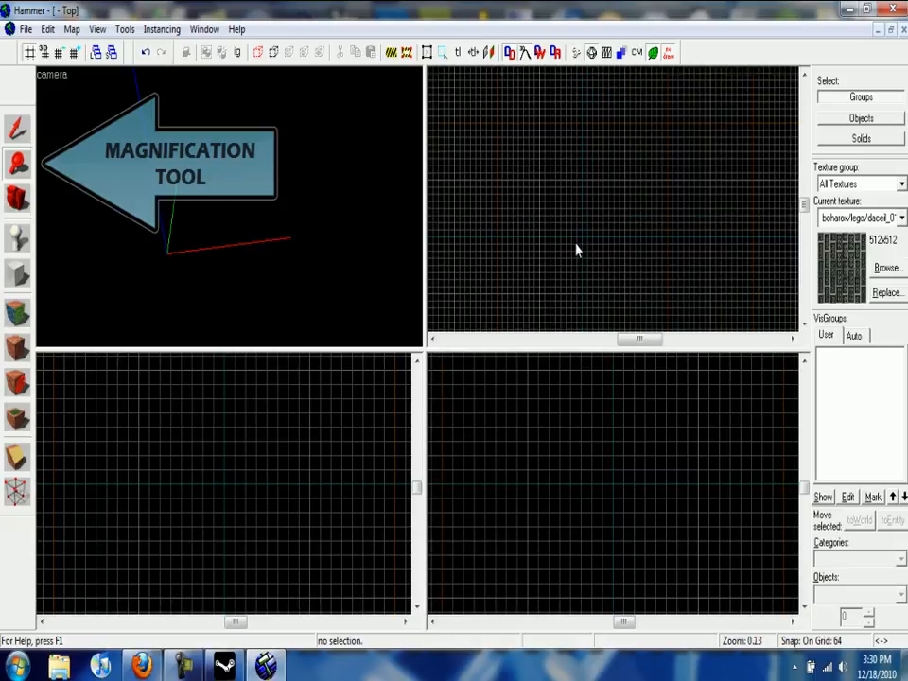
pyautogui.scroll(-1, 577, 250)
pyautogui.scroll(3, 578, 245)
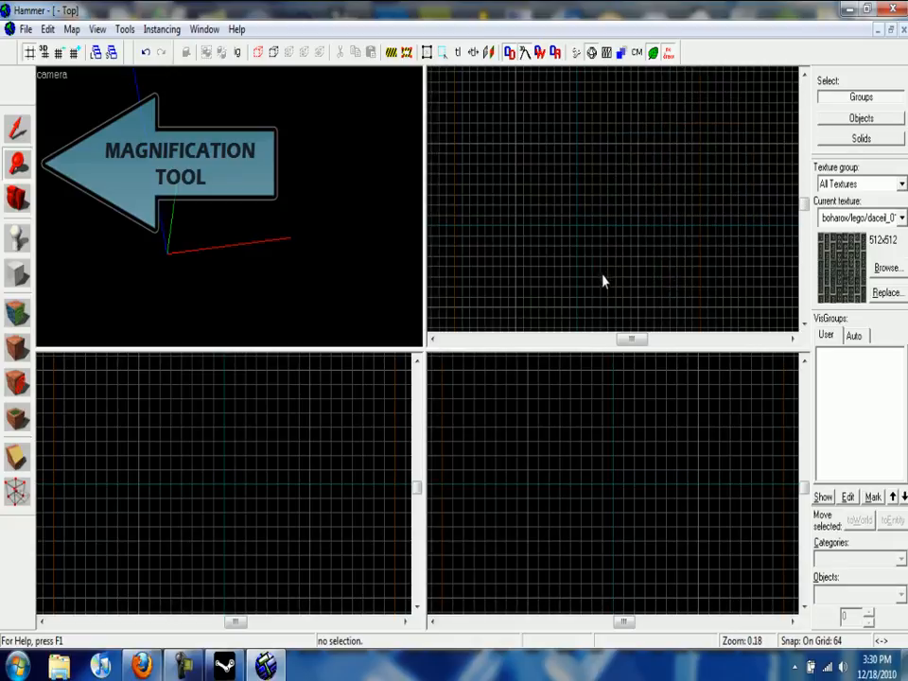
# Step: Zoom the top view in and out with the Selection tool active
pyautogui.click(17, 130)
pyautogui.scroll(-1, 598, 246)
pyautogui.scroll(2, 598, 246)
pyautogui.scroll(-1, 598, 246)
pyautogui.scroll(-4, 571, 270)
pyautogui.scroll(5, 566, 265)
pyautogui.scroll(-3, 558, 260)
pyautogui.scroll(1, 556, 263)
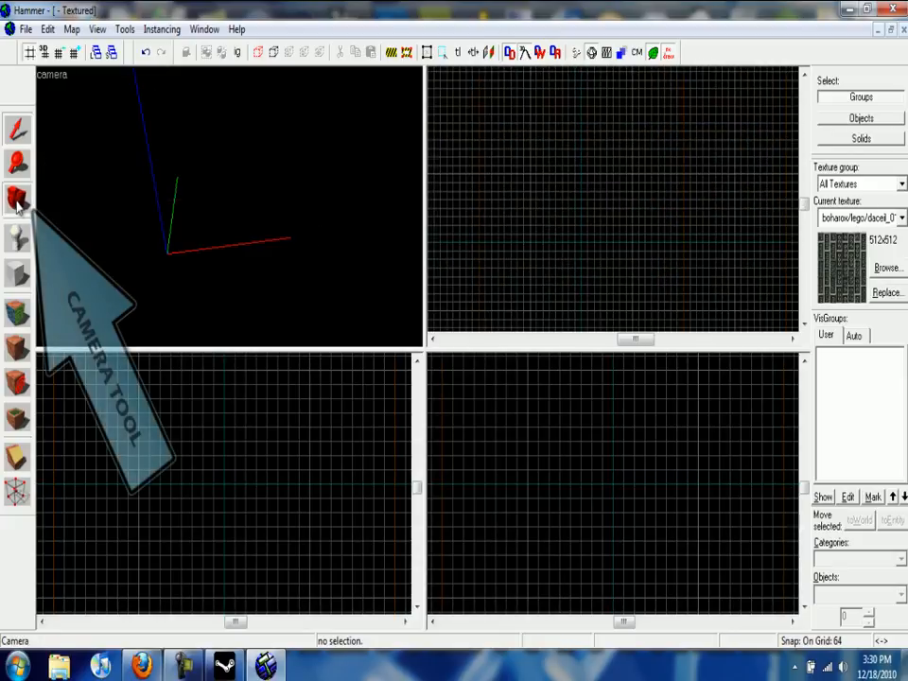
# Step: Adjust the camera's aim in the 3D and top views with the Camera tool, and try mouselook navigation with the Selection tool active
pyautogui.moveTo(225, 202); pyautogui.dragTo(227, 212)
pyautogui.moveTo(578, 248); pyautogui.dragTo(565, 299)
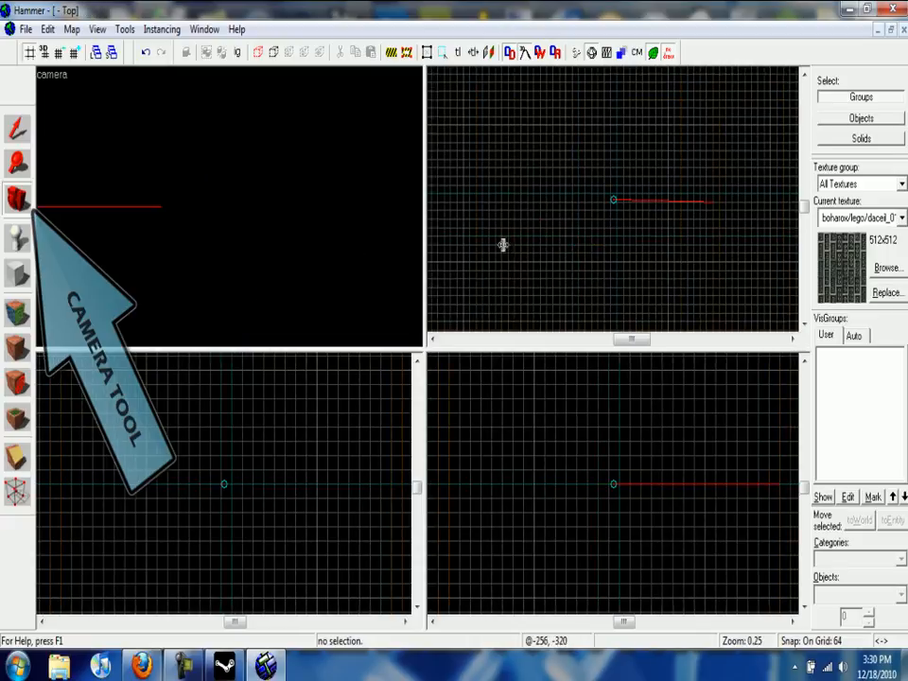
pyautogui.click(17, 128)
pyautogui.press('z')
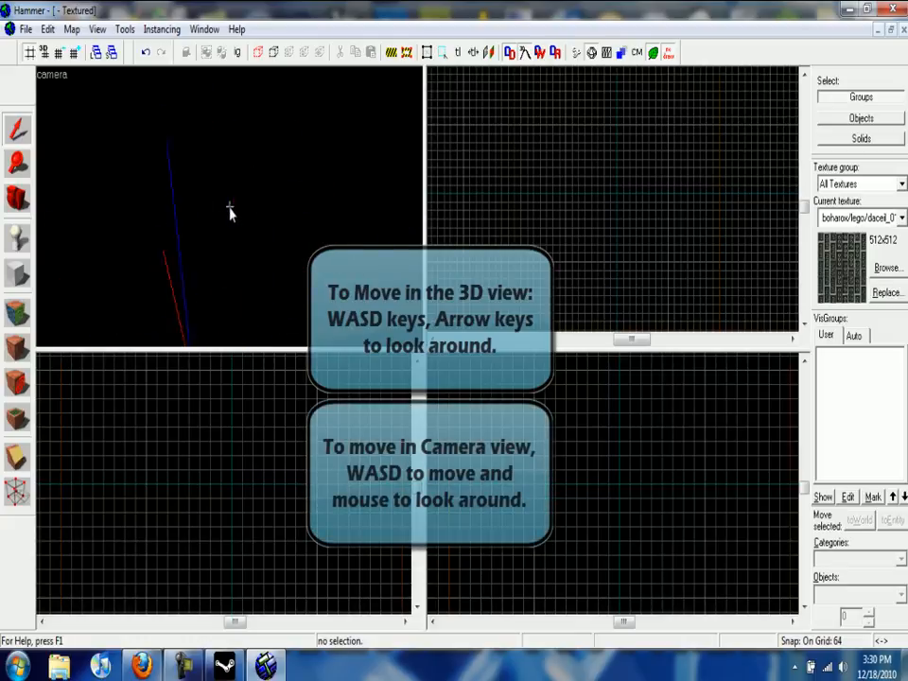
# Step: Place an info_player_terrorist entity at the map origin with the Entity tool
pyautogui.click(19, 237)
pyautogui.click(619, 470)
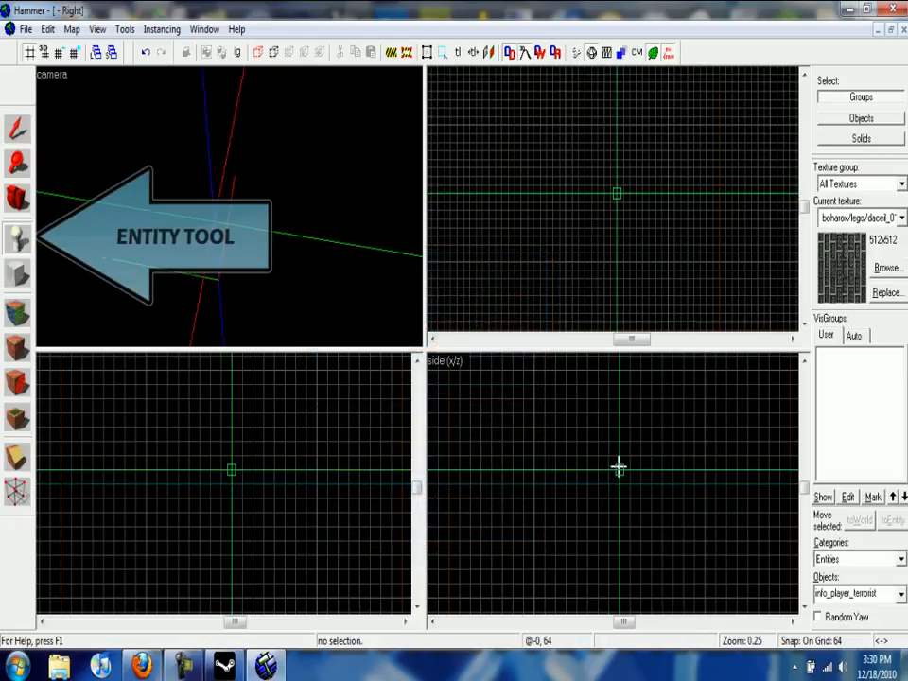
pyautogui.rightClick(615, 196)
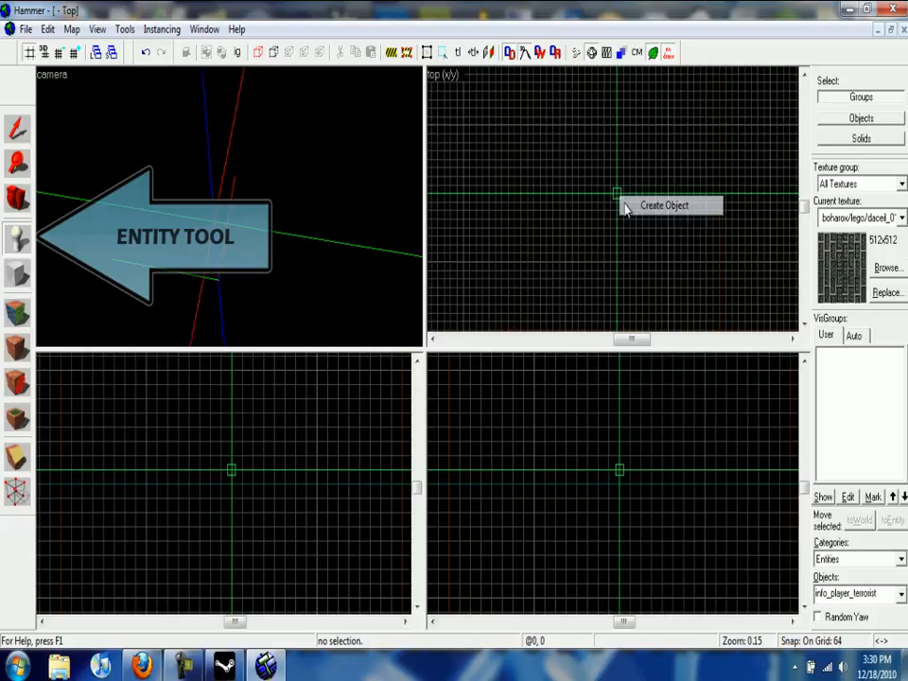
pyautogui.click(663, 203)
# Step: Fly the 3D camera around the terrorist player entity to examine its model
pyautogui.press('z')
pyautogui.press('s')
pyautogui.press('w')
pyautogui.press('s')
pyautogui.press('d')
pyautogui.press('w')
pyautogui.press('s')
pyautogui.press('w')
pyautogui.press('z')
pyautogui.press('w')
pyautogui.press('w')
pyautogui.press('s')
pyautogui.press('s')
pyautogui.press('s')
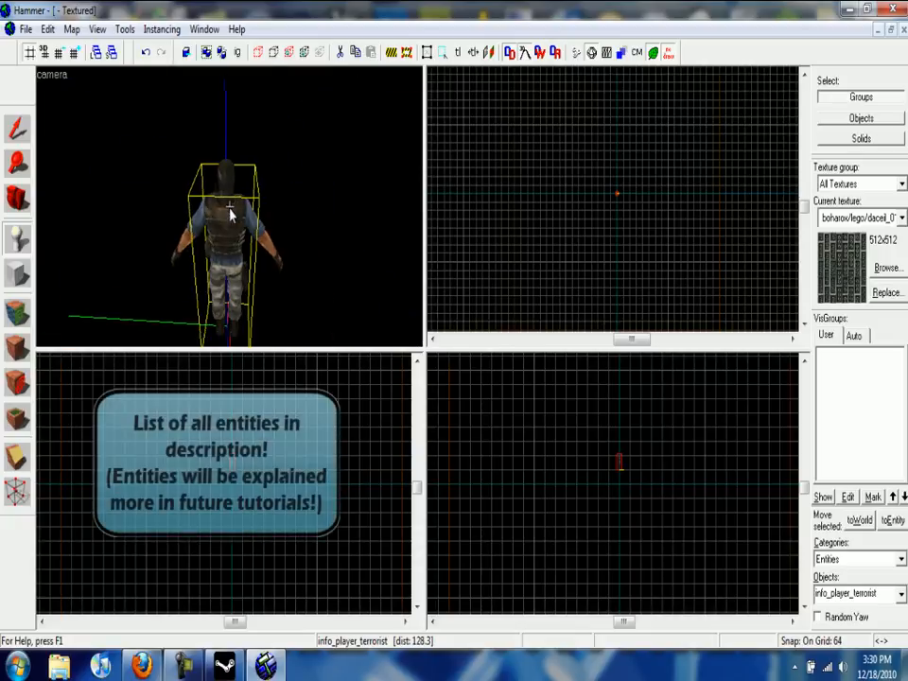
# Step: Delete the info_player_terrorist entity from the map
pyautogui.press('Delete')
pyautogui.press('w')
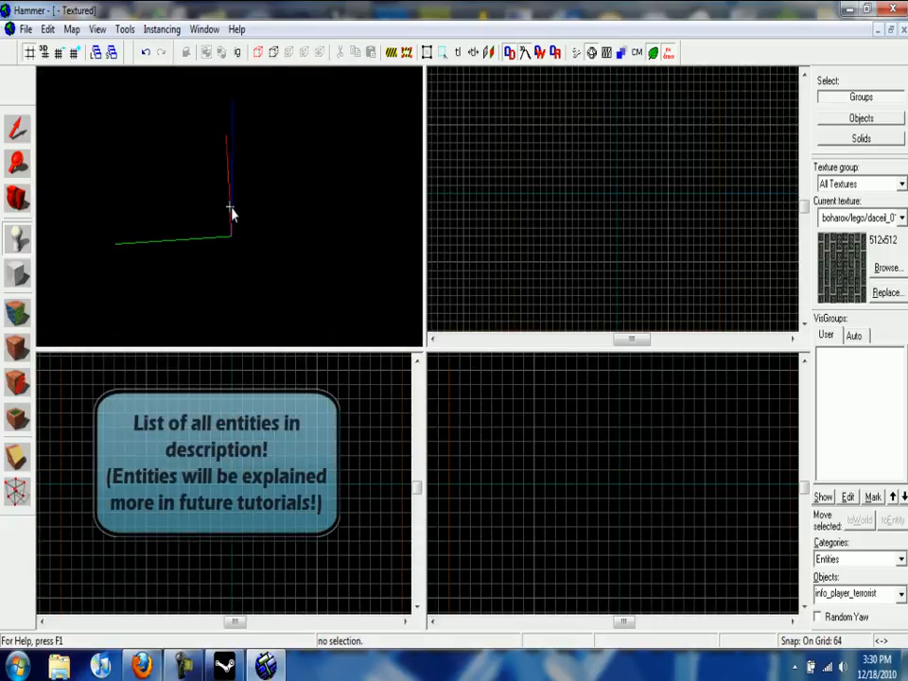
pyautogui.press('z')
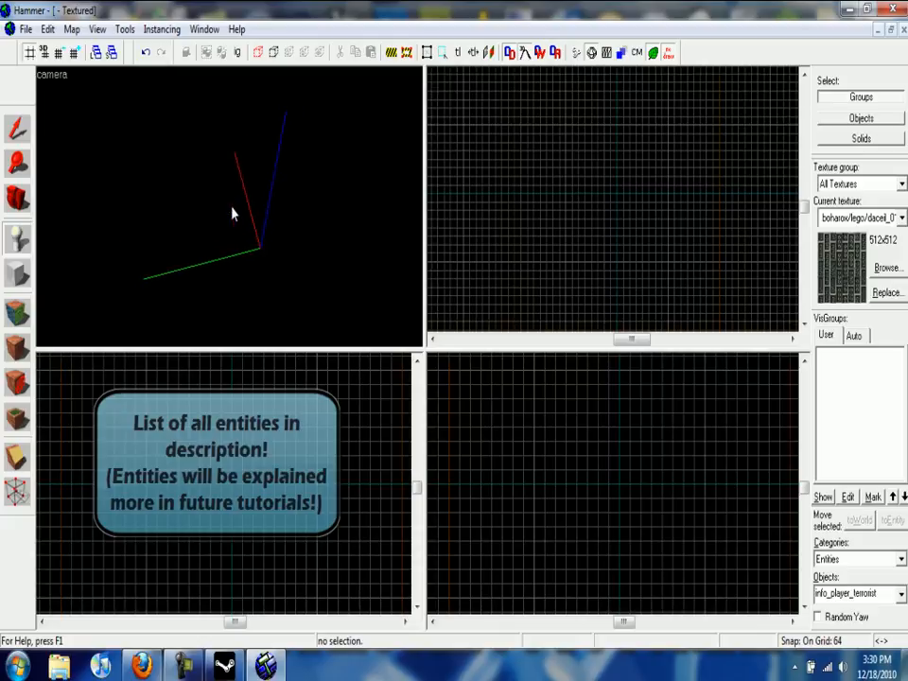
# Step: Try outlining blocks with the Block tool, finishing with a 576 by 640 unit outline in the top view
pyautogui.click(19, 273)
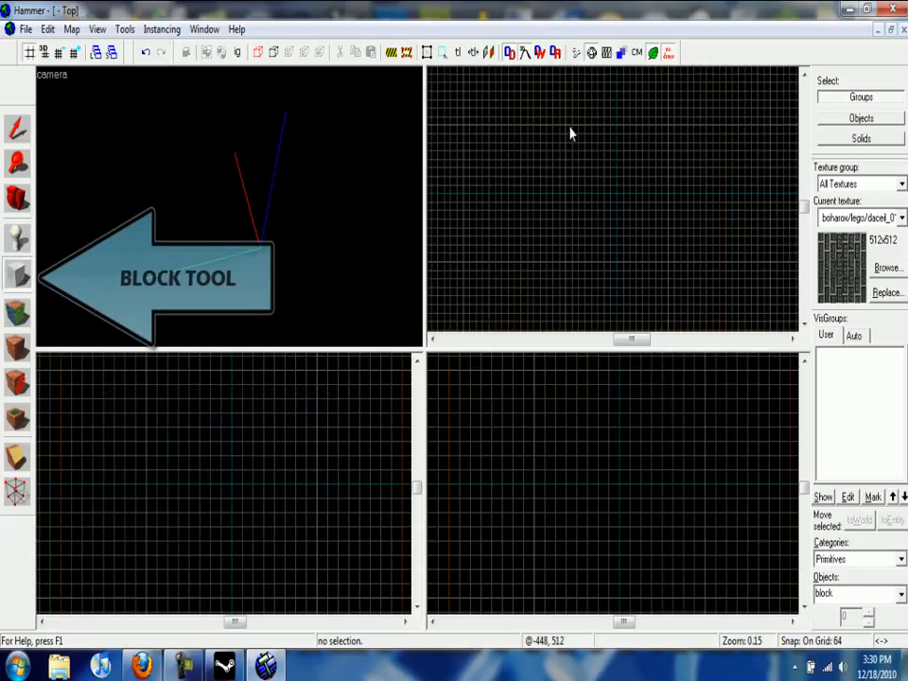
pyautogui.moveTo(571, 139); pyautogui.dragTo(668, 293)
pyautogui.moveTo(610, 472); pyautogui.dragTo(607, 489)
pyautogui.moveTo(598, 171); pyautogui.dragTo(462, 134)
pyautogui.moveTo(568, 127); pyautogui.dragTo(628, 216)
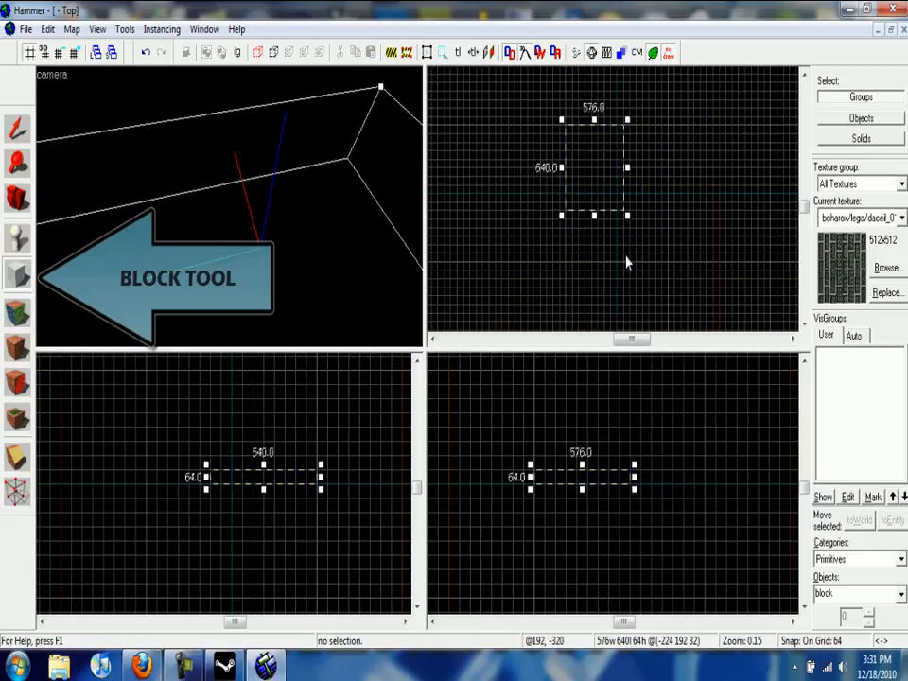
# Step: Outline a block 640 units wide, 64 long and 384 high in the side view, create the solid and deselect it
pyautogui.moveTo(576, 481); pyautogui.dragTo(687, 575)
pyautogui.press('z')
pyautogui.press('a')
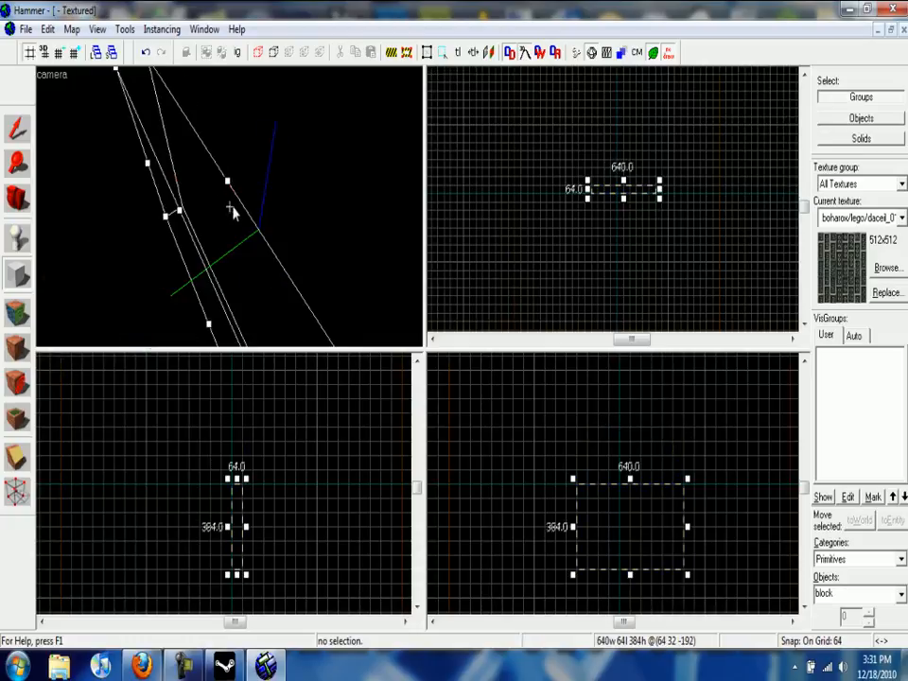
pyautogui.press('z')
pyautogui.press('Return')
pyautogui.click(17, 127)
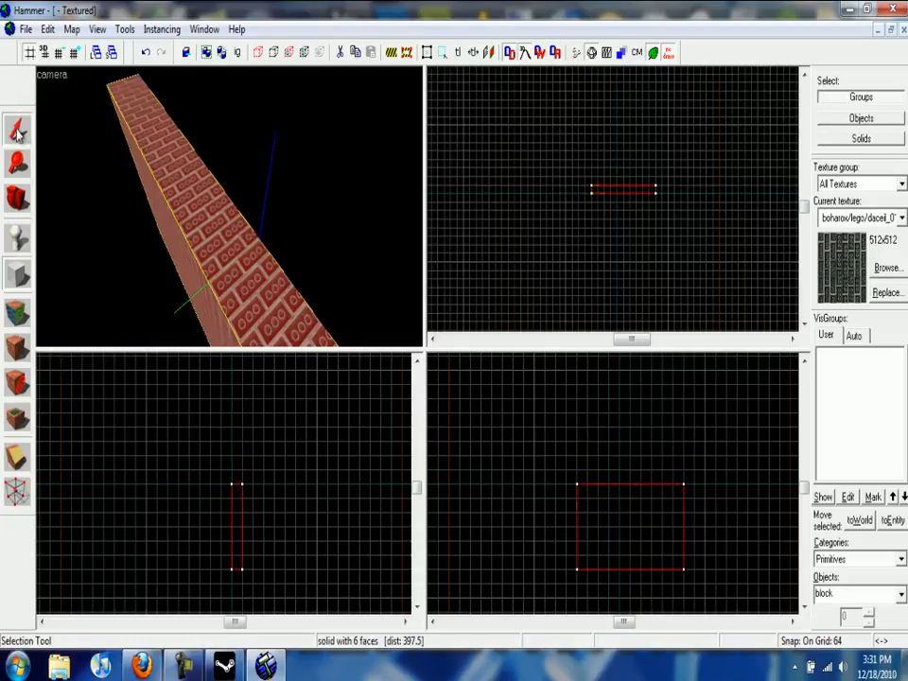
pyautogui.click(790, 248)
# Step: Find brick/brickwall003a with the texture filter "brick" and apply it to the whole block
pyautogui.click(886, 268)
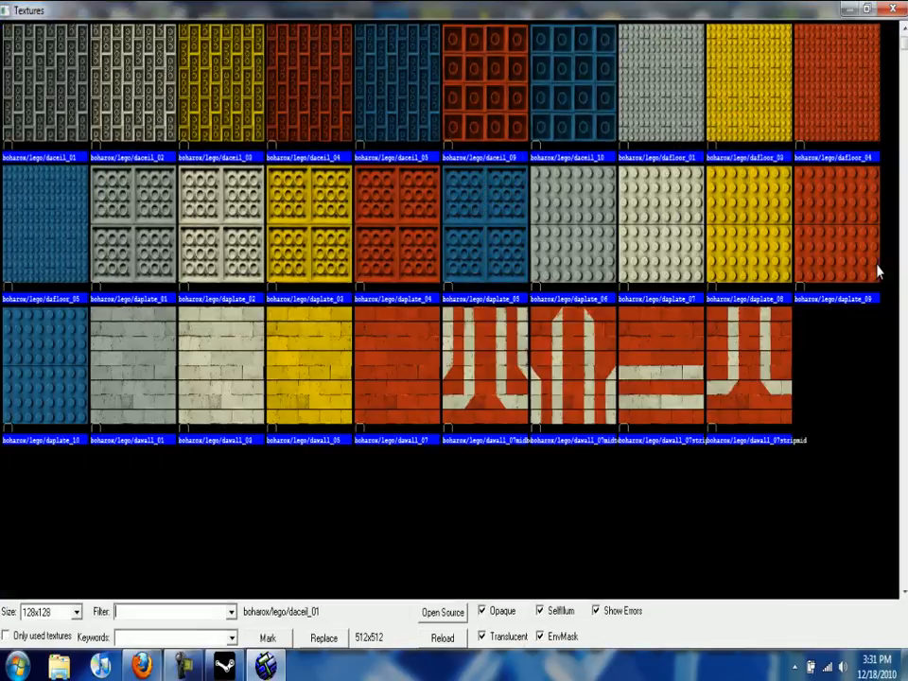
pyautogui.write('brick')
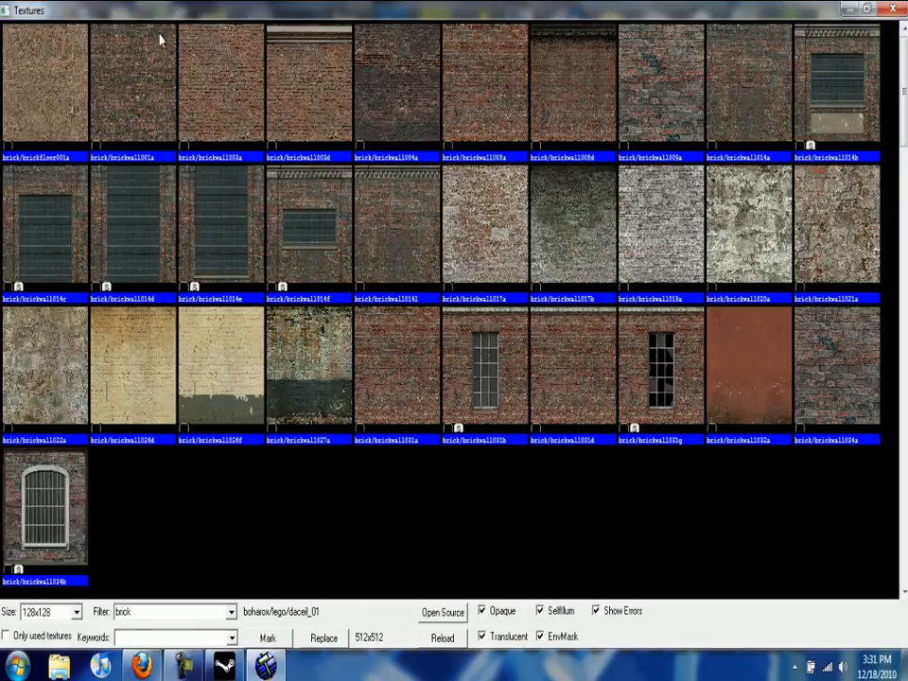
pyautogui.doubleClick(237, 82)
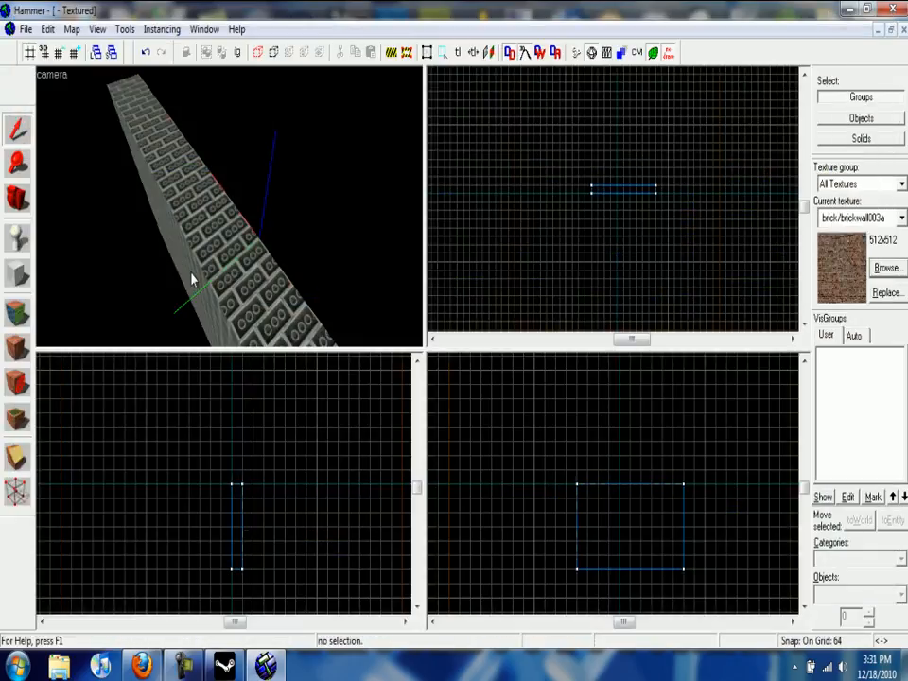
pyautogui.click(191, 279)
pyautogui.click(17, 347)
pyautogui.click(606, 271)
# Step: Resize the brick block in the side view to 896 units wide and 256 high, and deselect it
pyautogui.press('z')
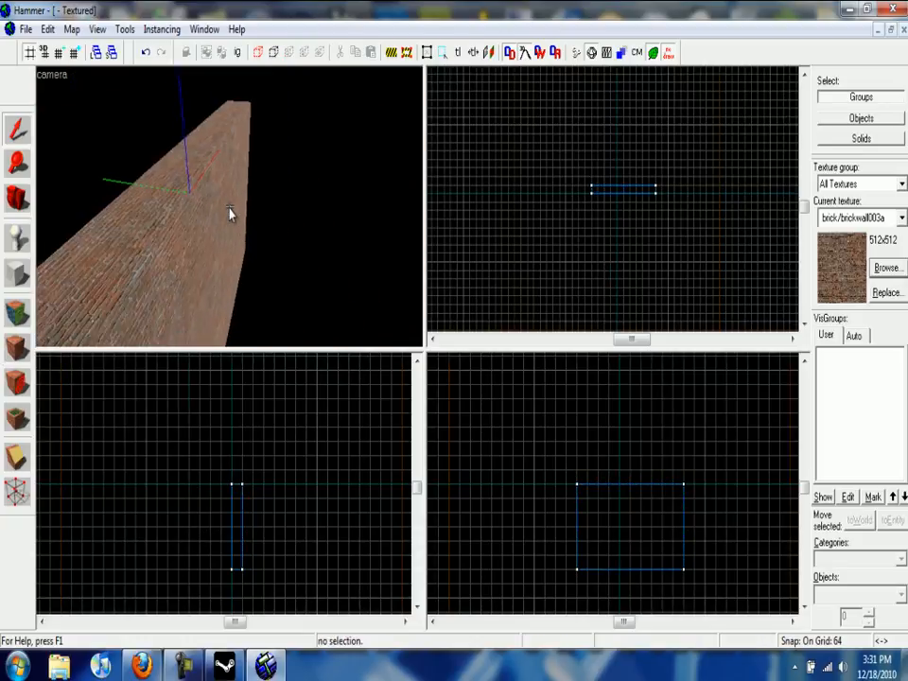
pyautogui.press('z')
pyautogui.click(210, 210)
pyautogui.click(711, 275)
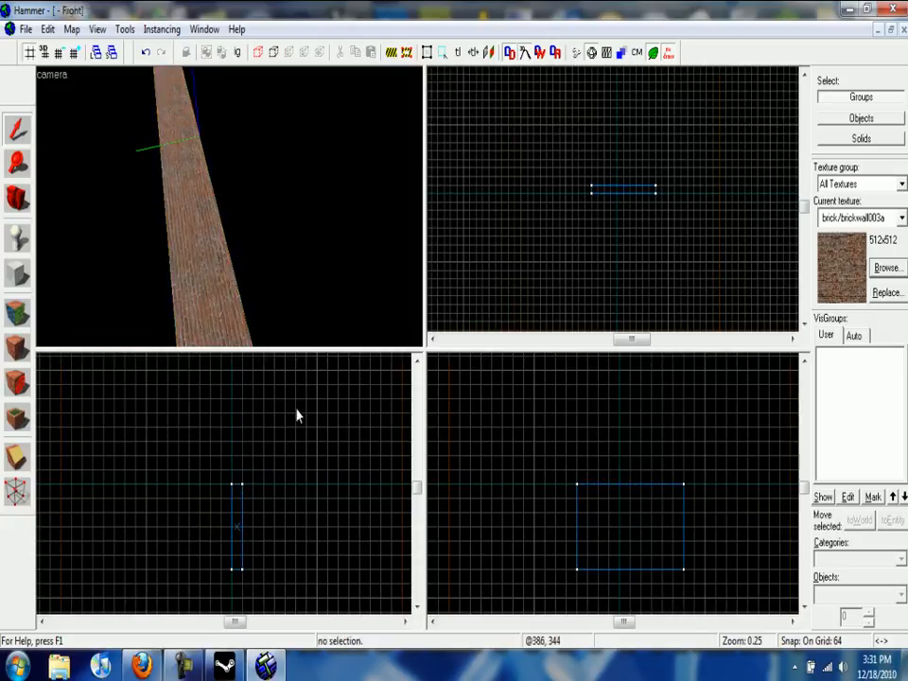
pyautogui.click(176, 230)
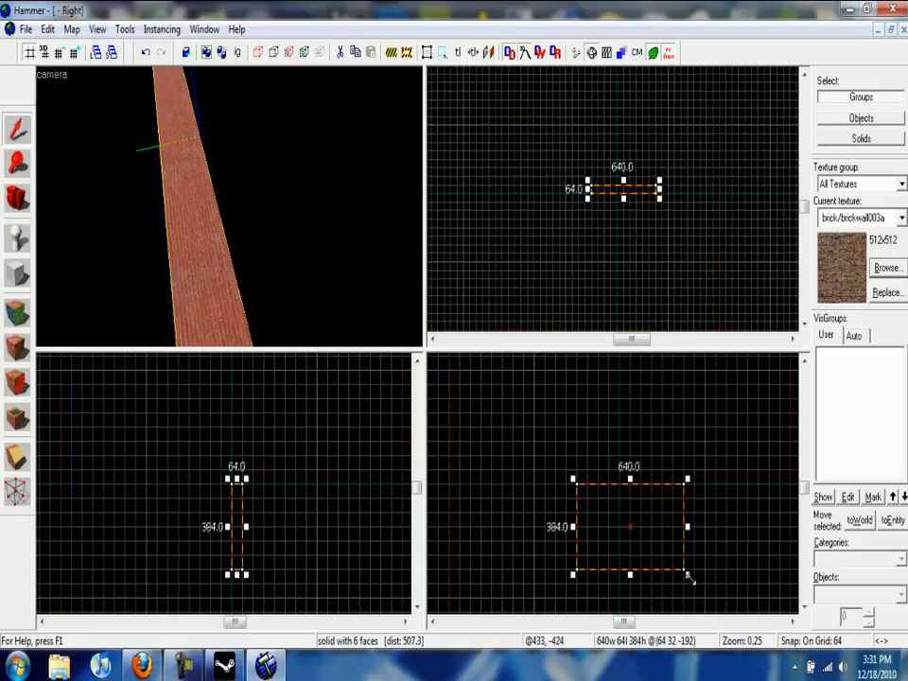
pyautogui.moveTo(692, 586); pyautogui.dragTo(729, 543)
pyautogui.click(704, 452)
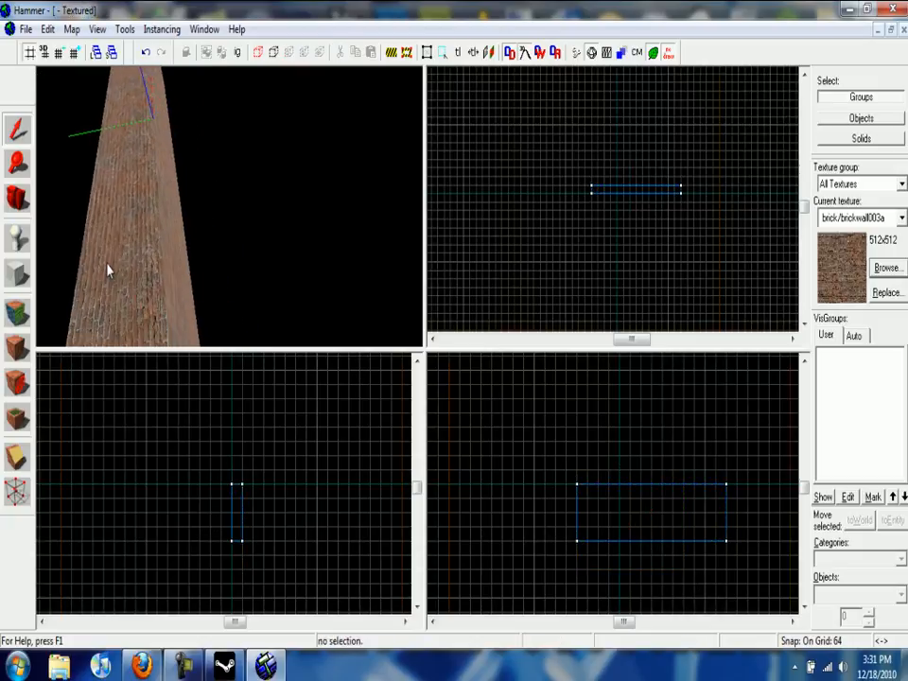
# Step: Try deleting the brick block, and undo the deletion
pyautogui.press('z')
pyautogui.press('a')
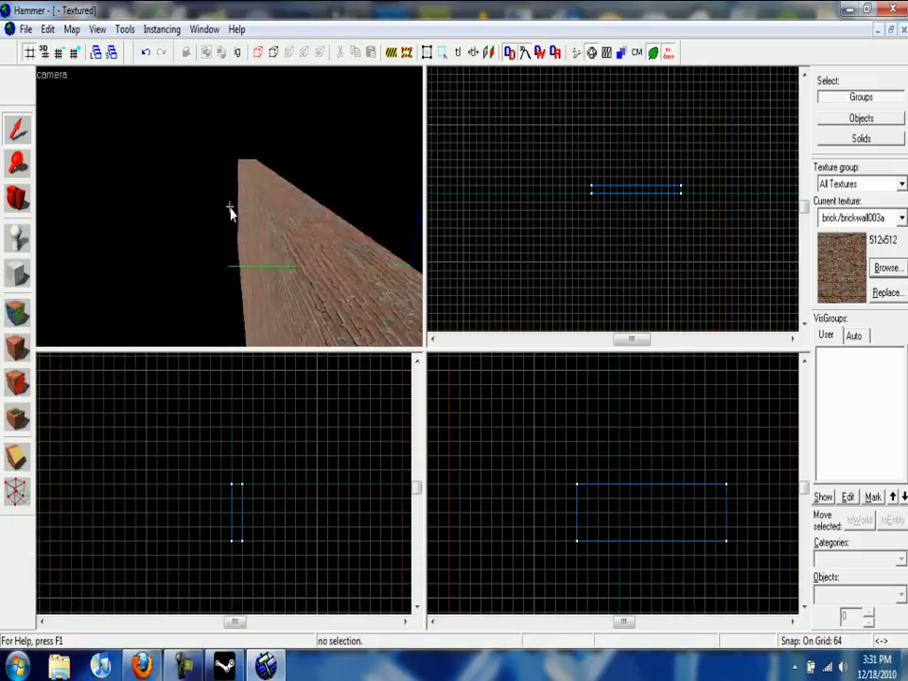
pyautogui.click(239, 212)
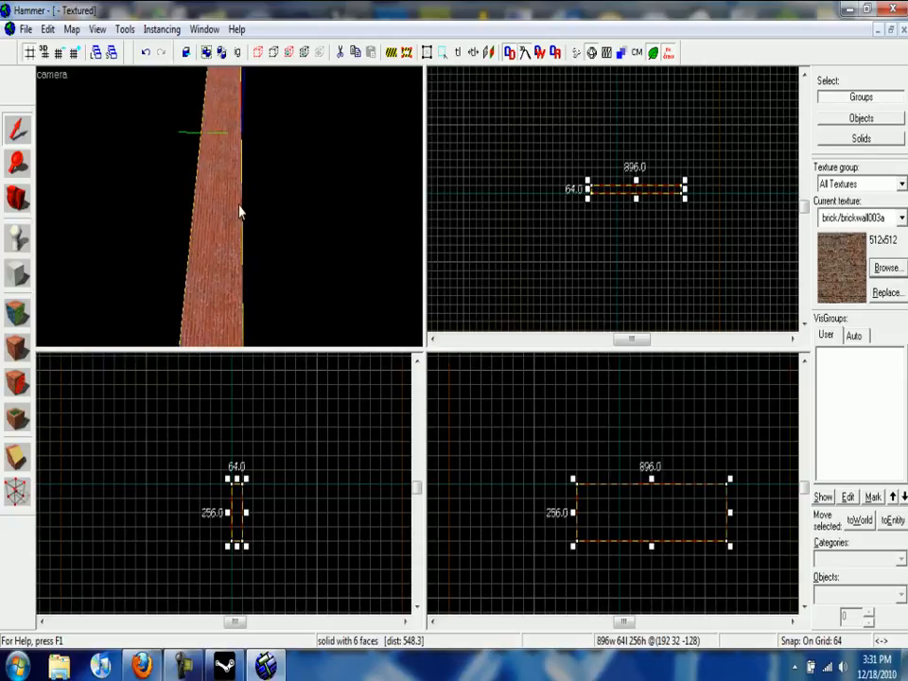
pyautogui.press('Delete')
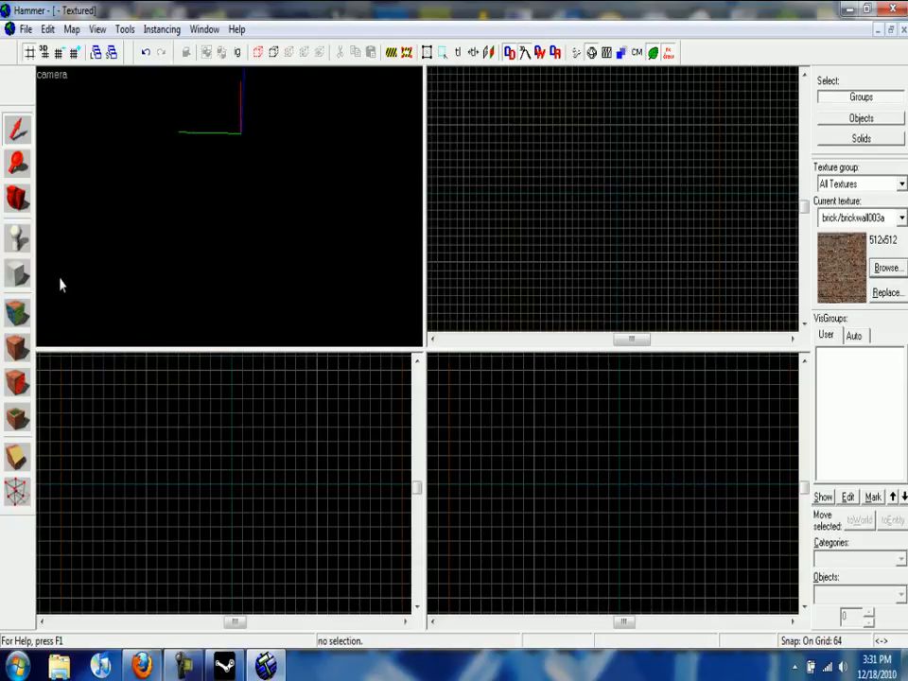
pyautogui.hotkey('ctrl', 'z')
pyautogui.click(67, 299)
# Step: Open the Face Edit Sheet, select the block's top face and look over the Displacement and Material settings
pyautogui.click(19, 312)
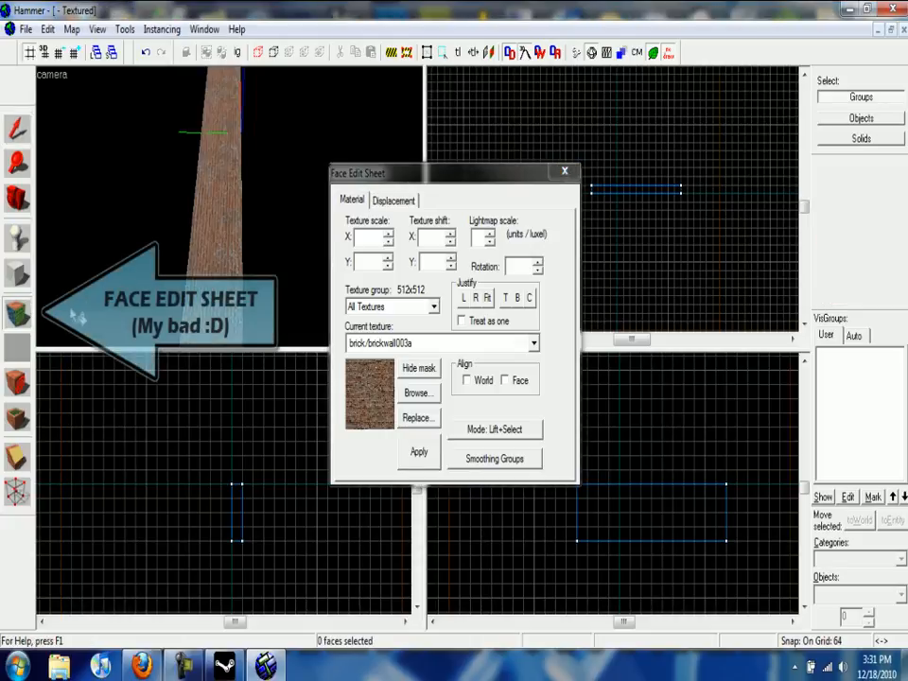
pyautogui.press('z')
pyautogui.press('w')
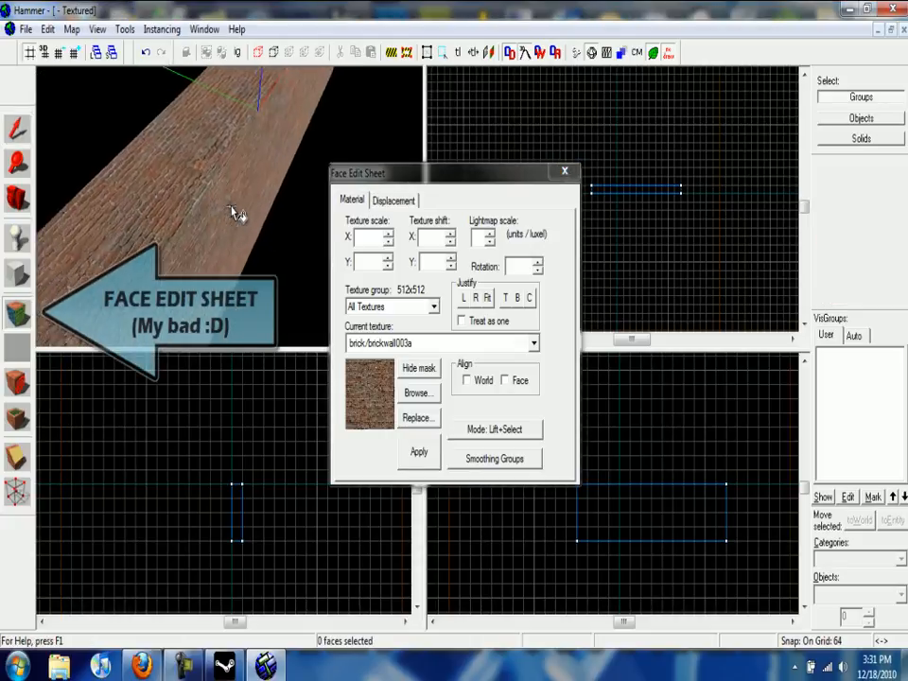
pyautogui.click(232, 214)
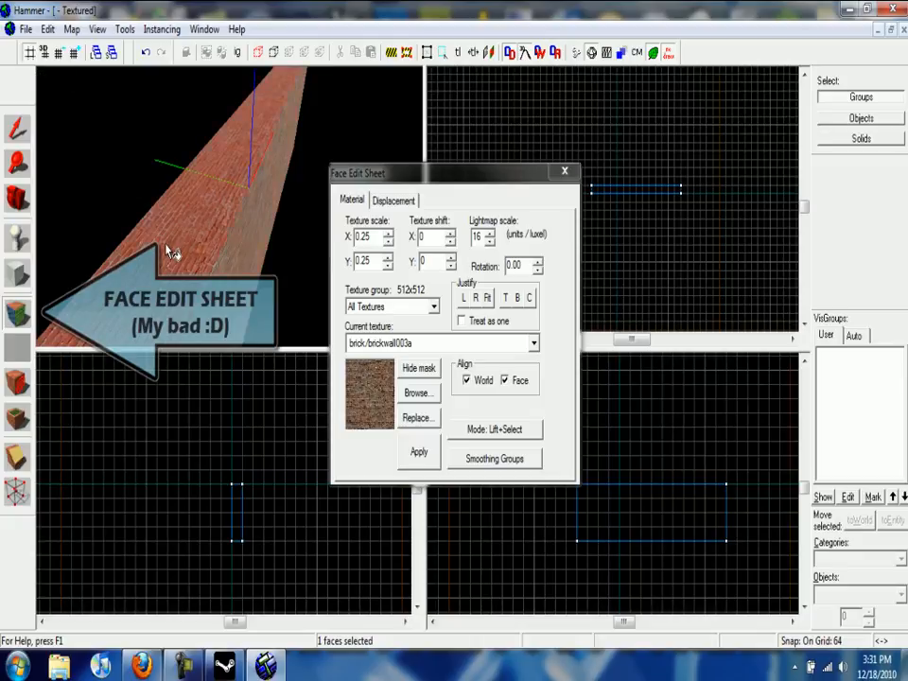
pyautogui.click(390, 201)
pyautogui.click(353, 201)
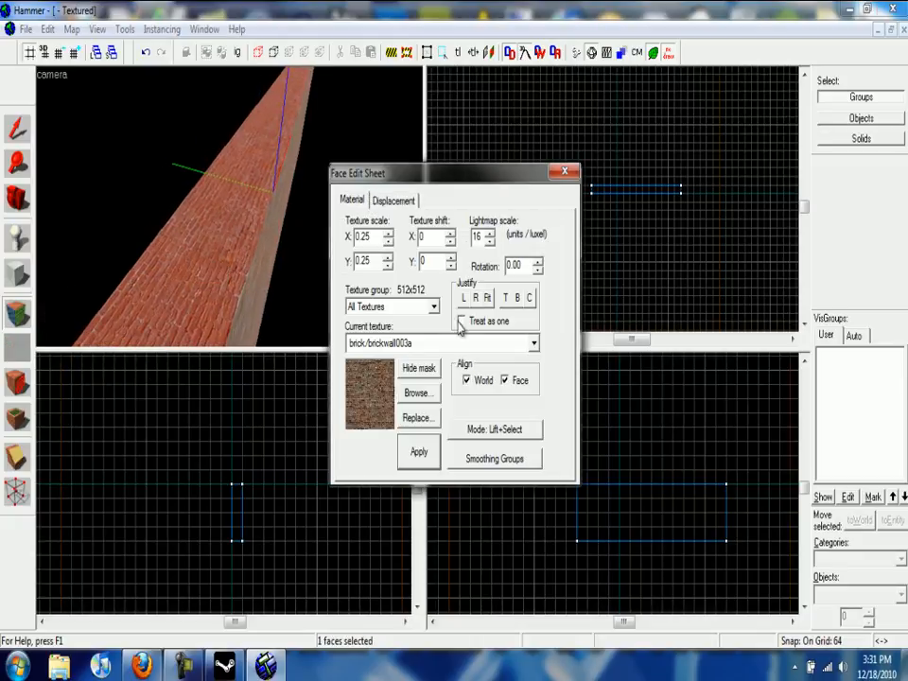
# Step: Set the top face's texture scale to 1.15 in X and Y and return to the Selection tool
pyautogui.moveTo(385, 234); pyautogui.dragTo(388, 258)
pyautogui.click(388, 264)
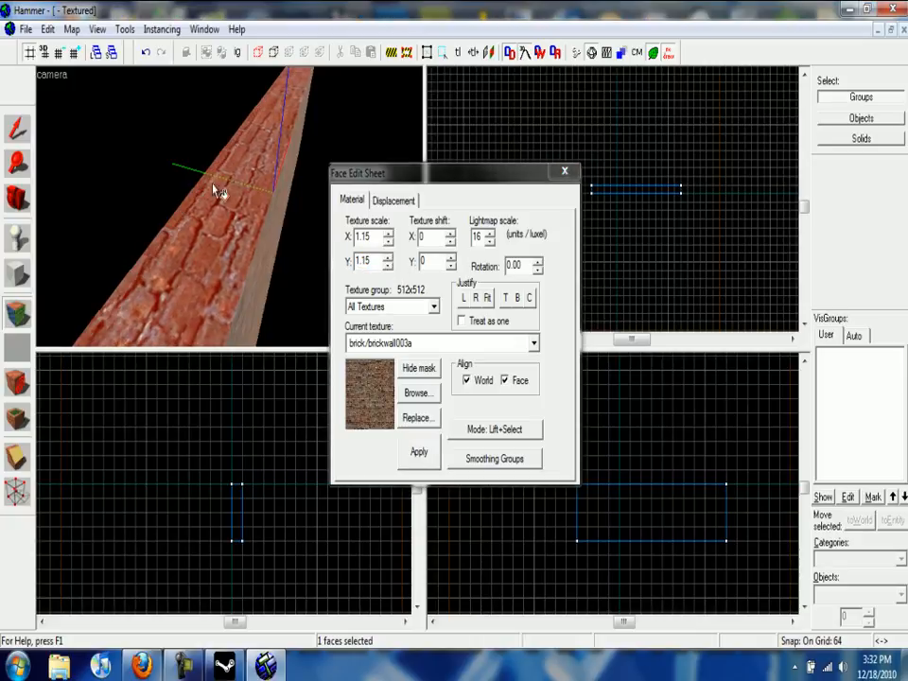
pyautogui.click(18, 128)
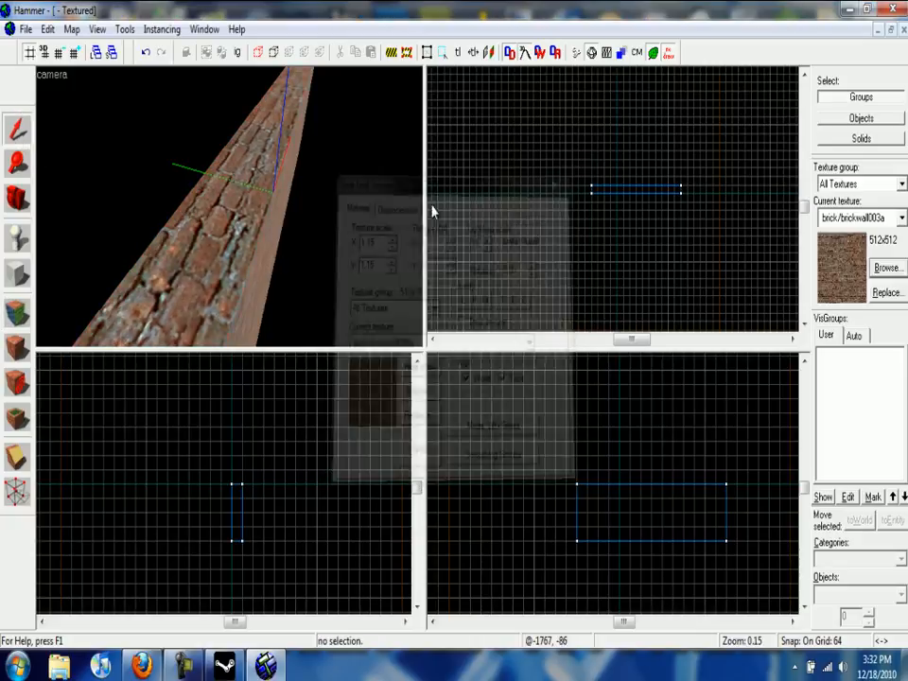
# Step: Find glass/glasswindow007a with the texture filter "glass" and apply it to the block's top face using the Face Edit Sheet
pyautogui.click(17, 312)
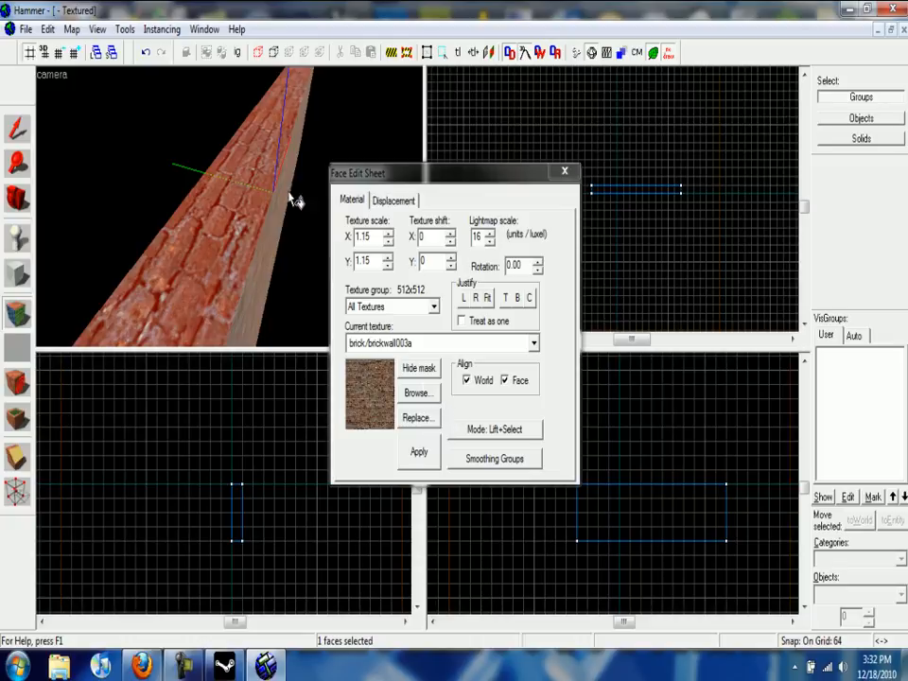
pyautogui.click(425, 394)
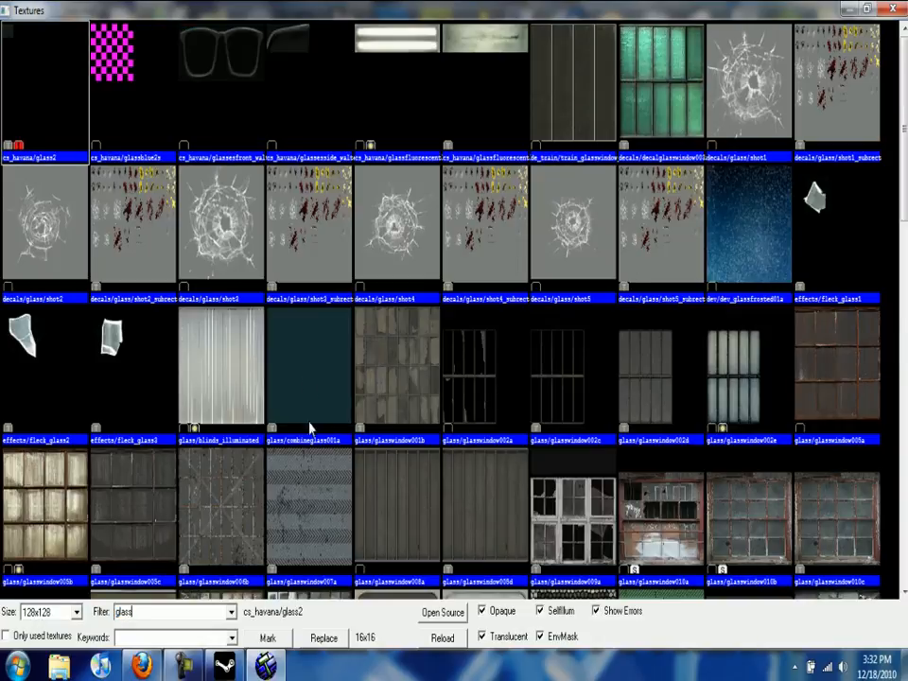
pyautogui.doubleClick(313, 480)
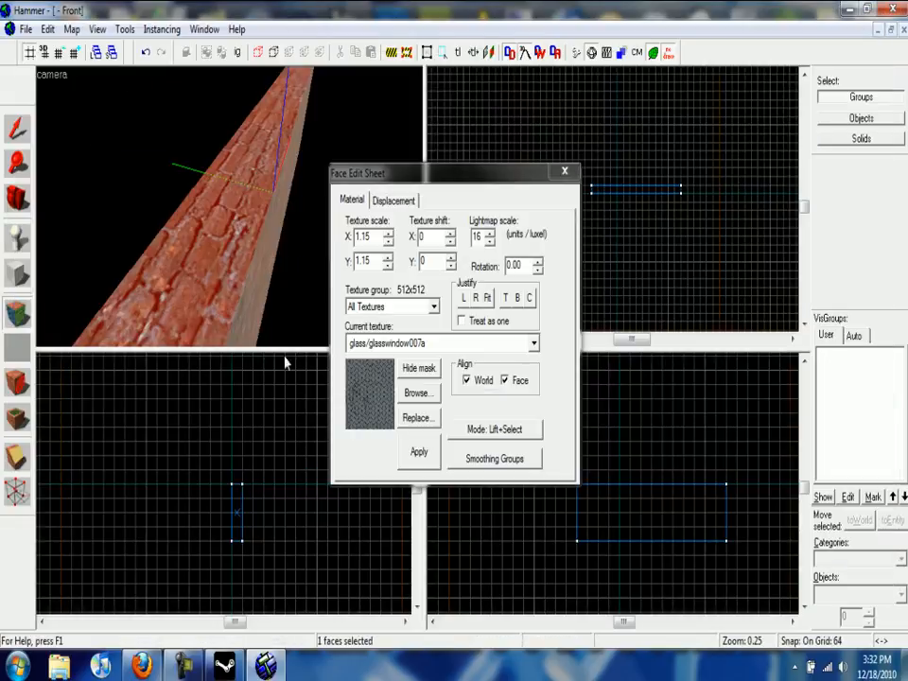
pyautogui.click(417, 452)
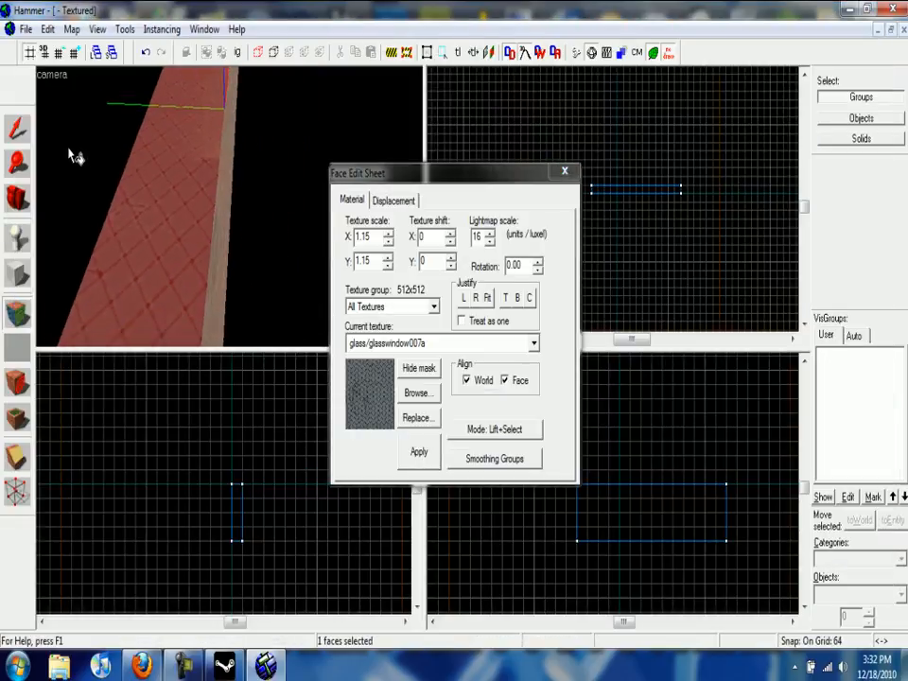
# Step: Leave face editing and examine the block's retextured top and brick sides from several angles in the 3D view
pyautogui.click(15, 127)
pyautogui.press('z')
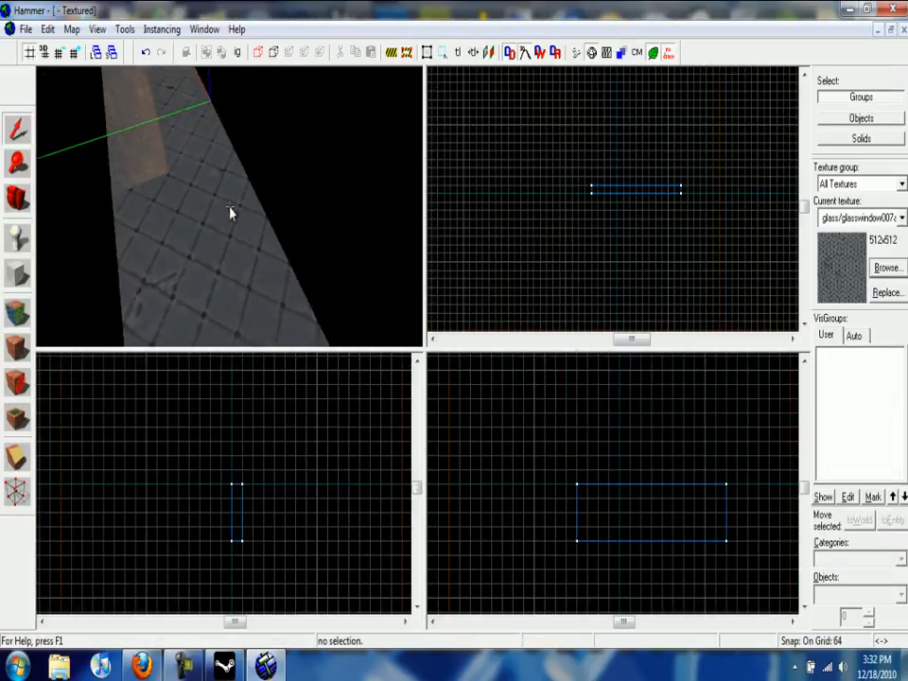
pyautogui.press('s')
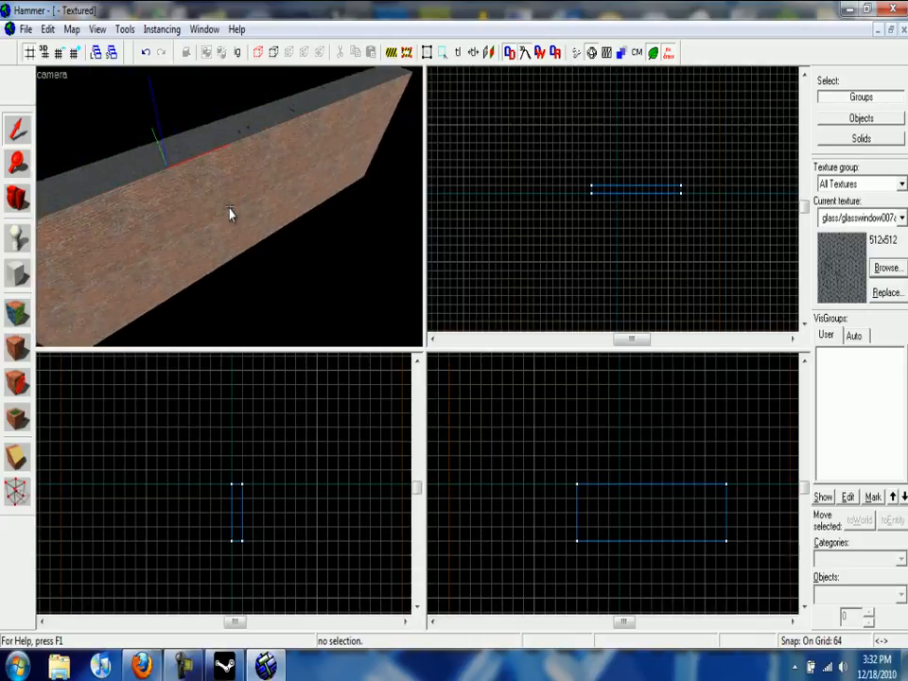
pyautogui.press('s')
pyautogui.press('z')
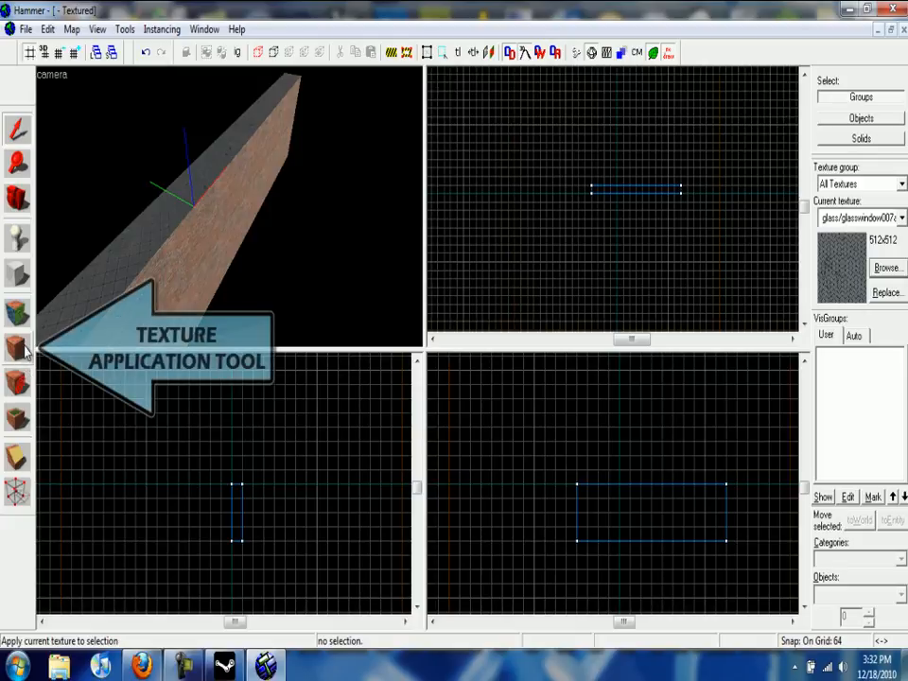
pyautogui.press('z')
pyautogui.press('w')
pyautogui.press('s')
pyautogui.scroll(1, 232, 214)
# Step: Make brick/brickwall003a the current texture again, and select and deselect the block
pyautogui.click(901, 217)
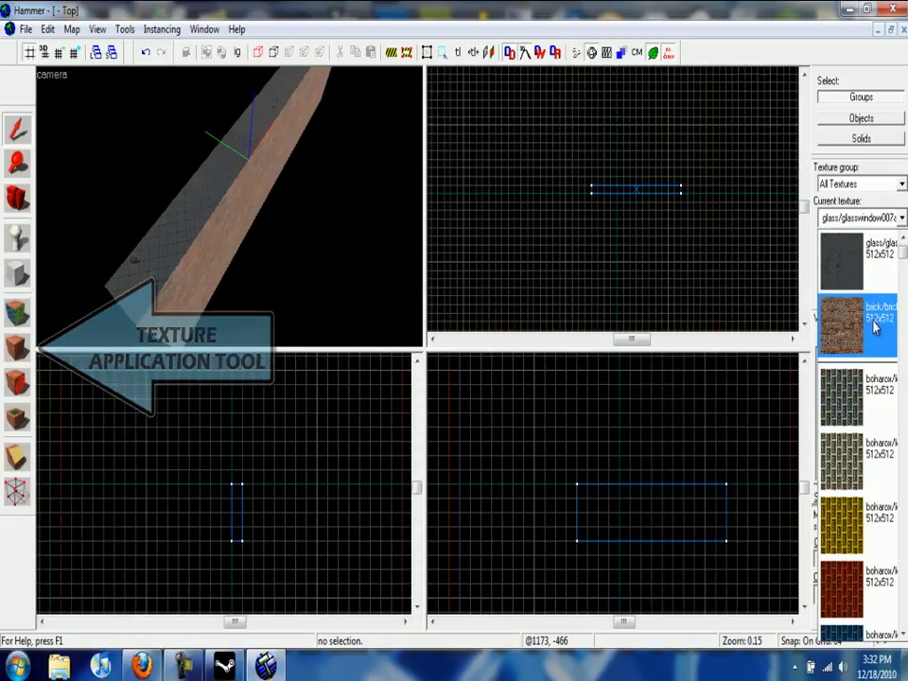
pyautogui.click(851, 320)
pyautogui.click(140, 284)
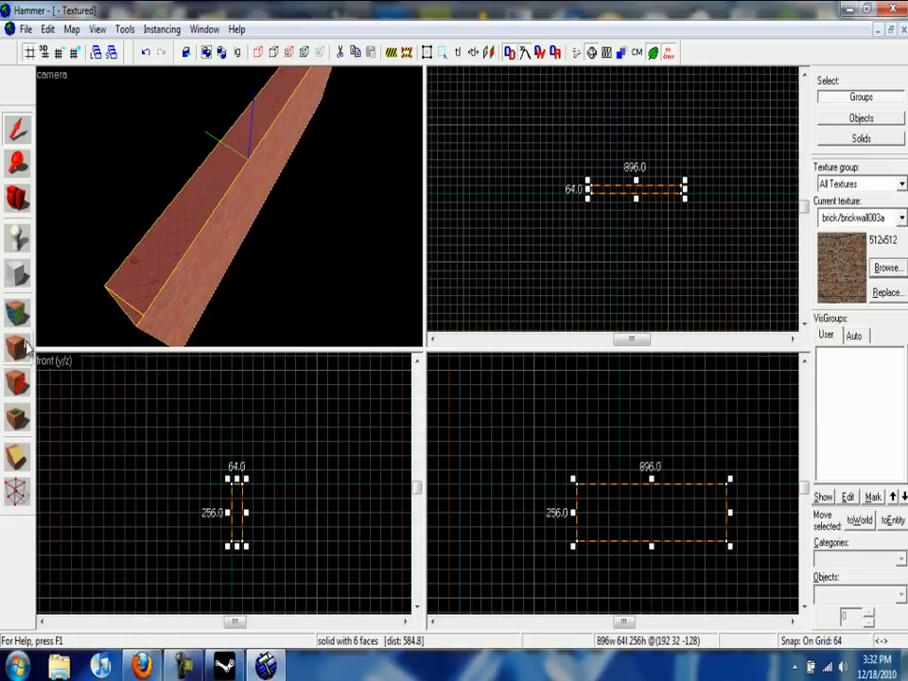
pyautogui.click(507, 254)
pyautogui.press('z')
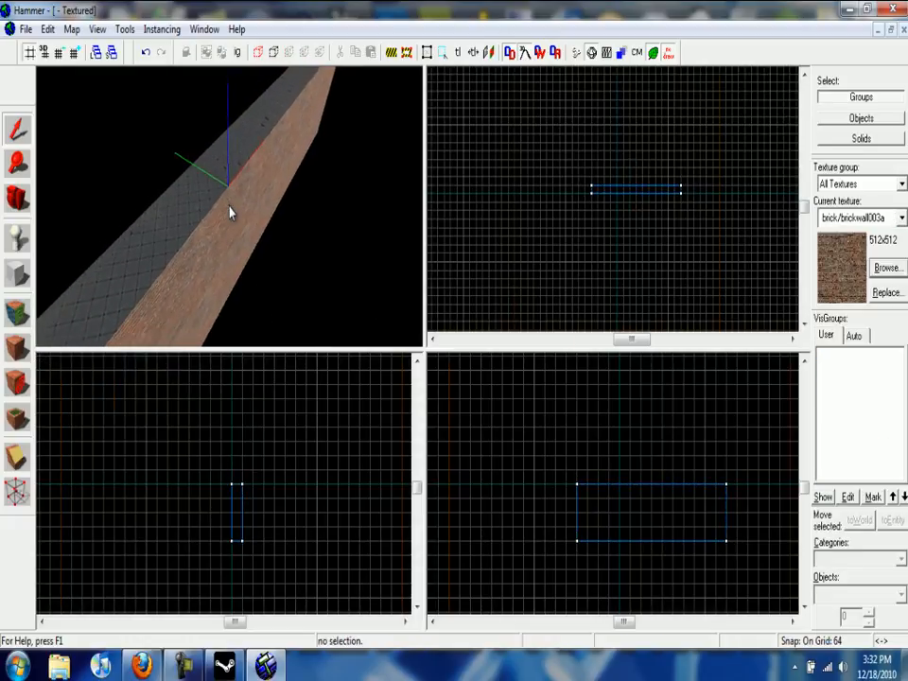
# Step: Make glass/glasswindow005b the current texture from the glass-filtered texture list
pyautogui.click(887, 267)
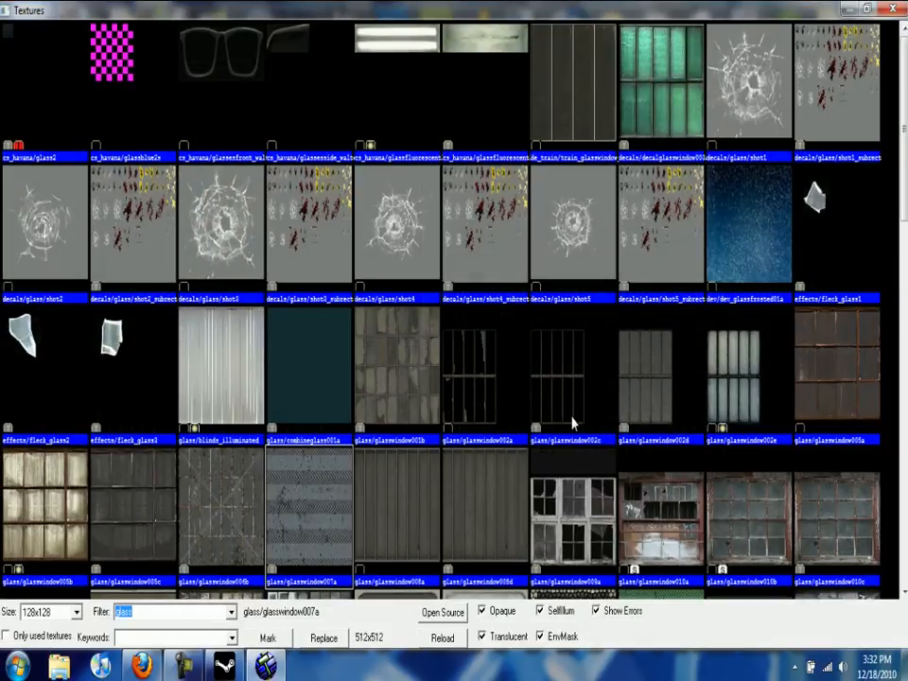
pyautogui.doubleClick(82, 461)
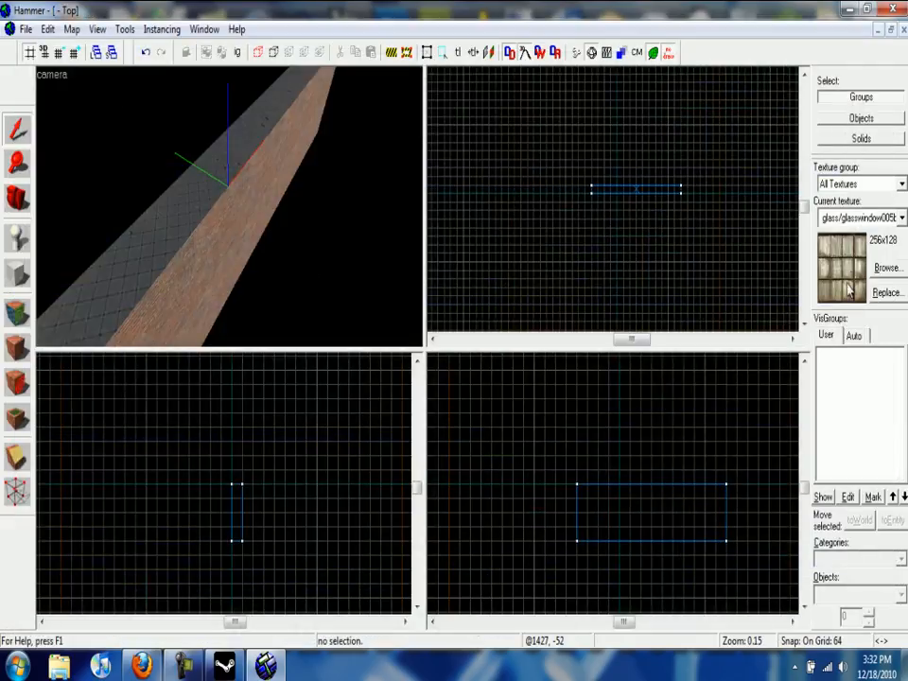
pyautogui.click(886, 268)
pyautogui.press('Escape')
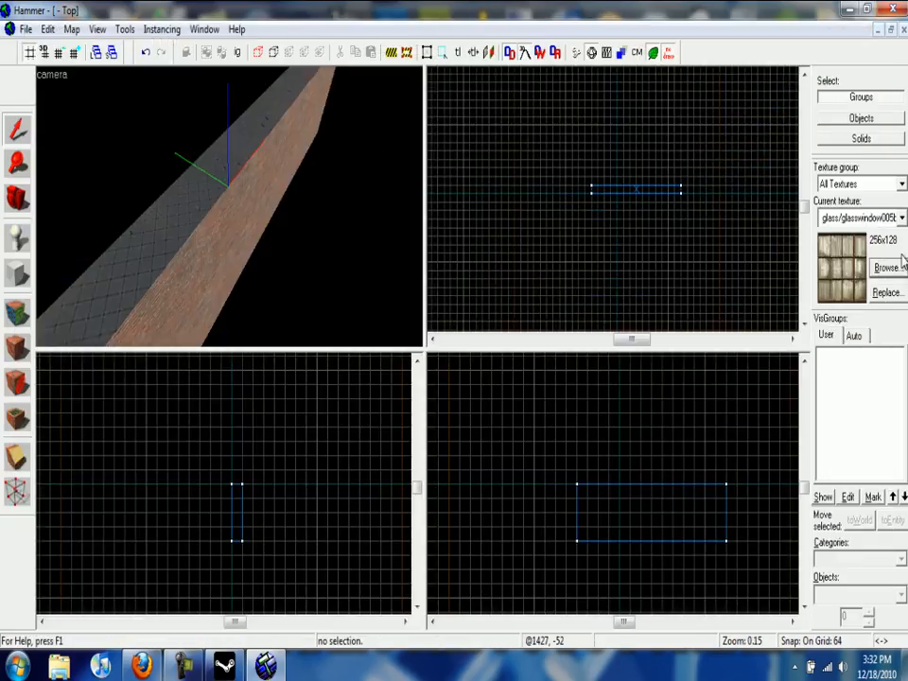
pyautogui.click(895, 267)
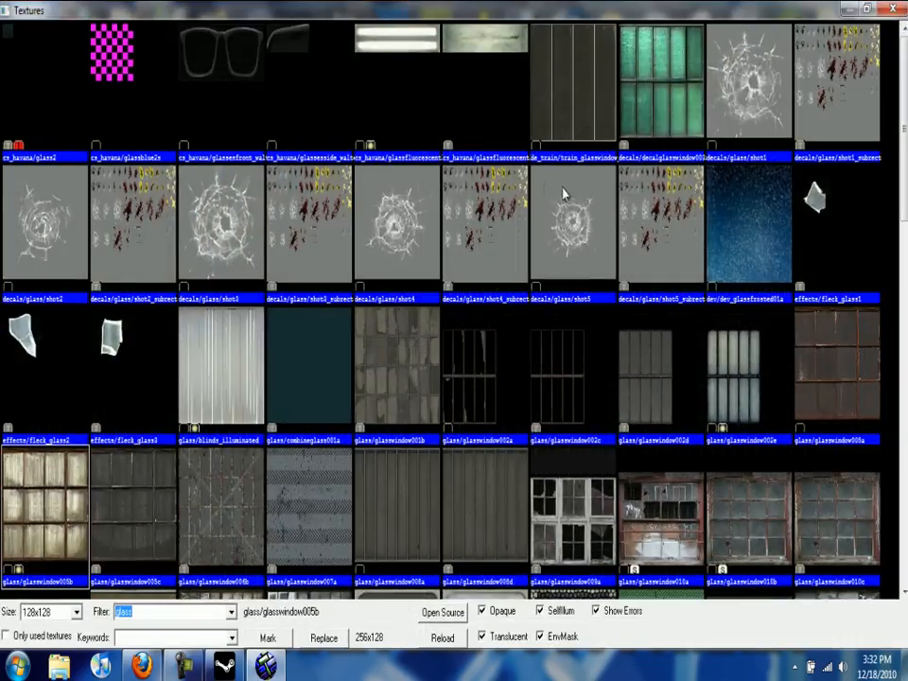
pyautogui.doubleClick(64, 521)
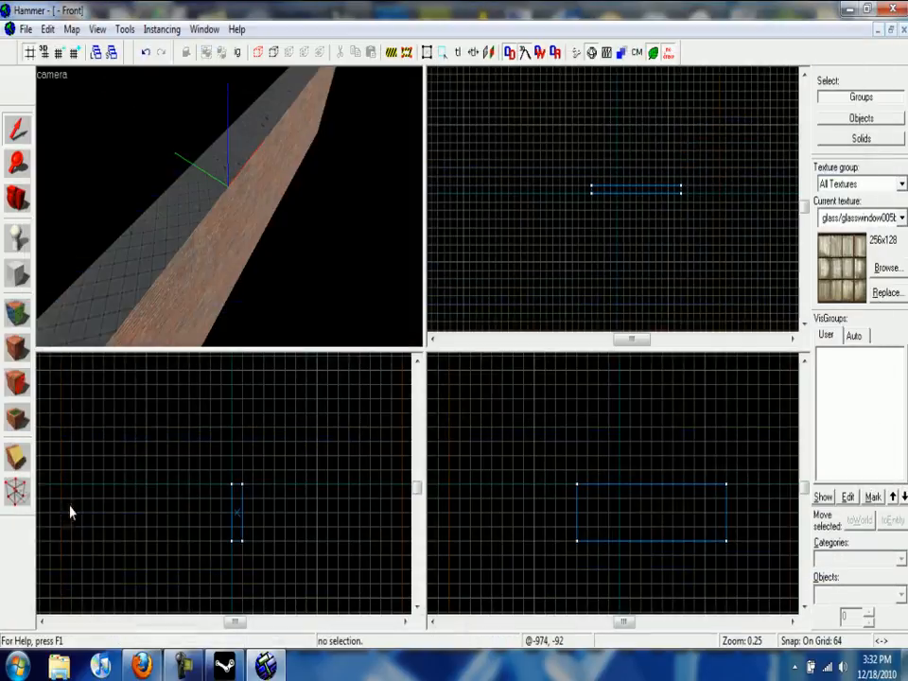
# Step: Apply the glass/glasswindow005b texture to all faces of the block and deselect the block
pyautogui.click(203, 217)
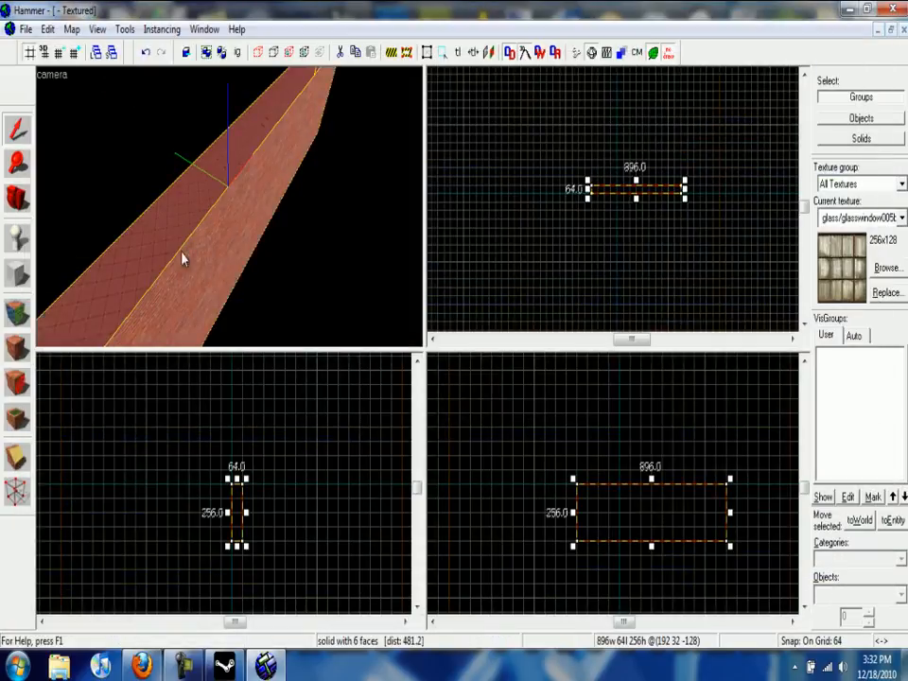
pyautogui.click(17, 346)
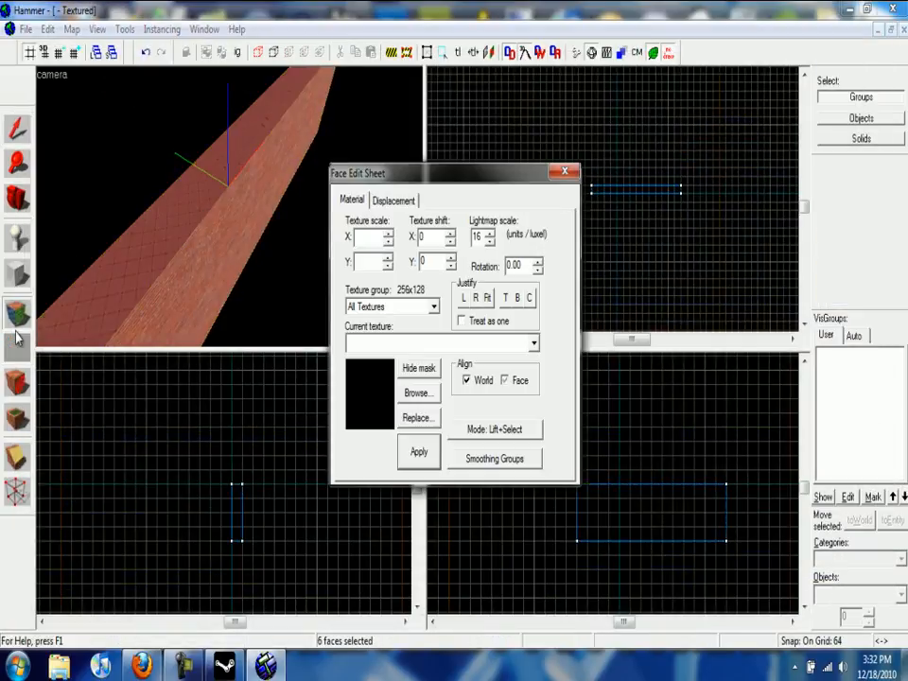
pyautogui.click(585, 269)
pyautogui.click(106, 309)
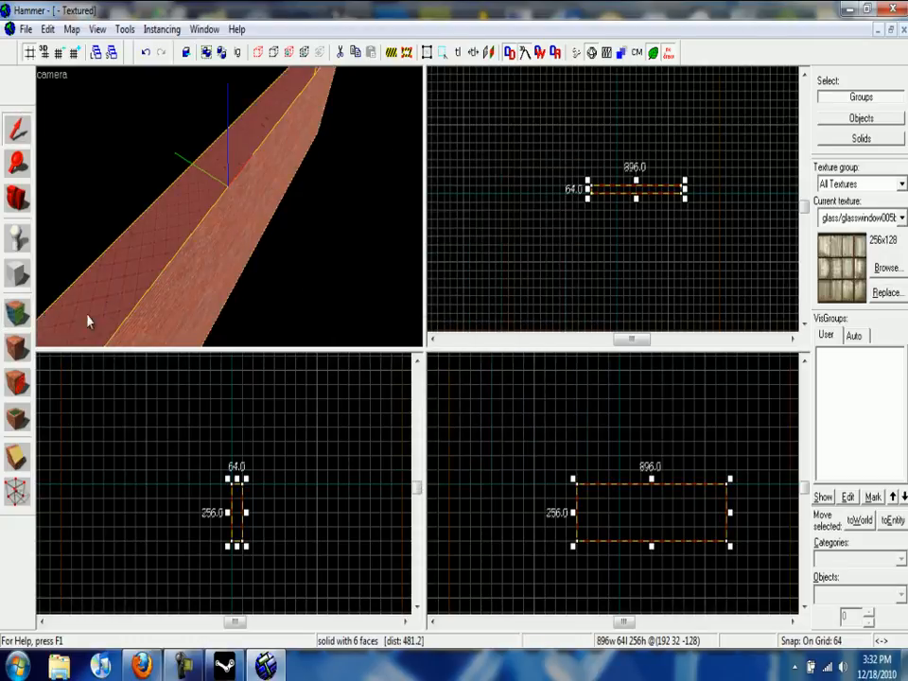
pyautogui.click(17, 350)
pyautogui.click(563, 289)
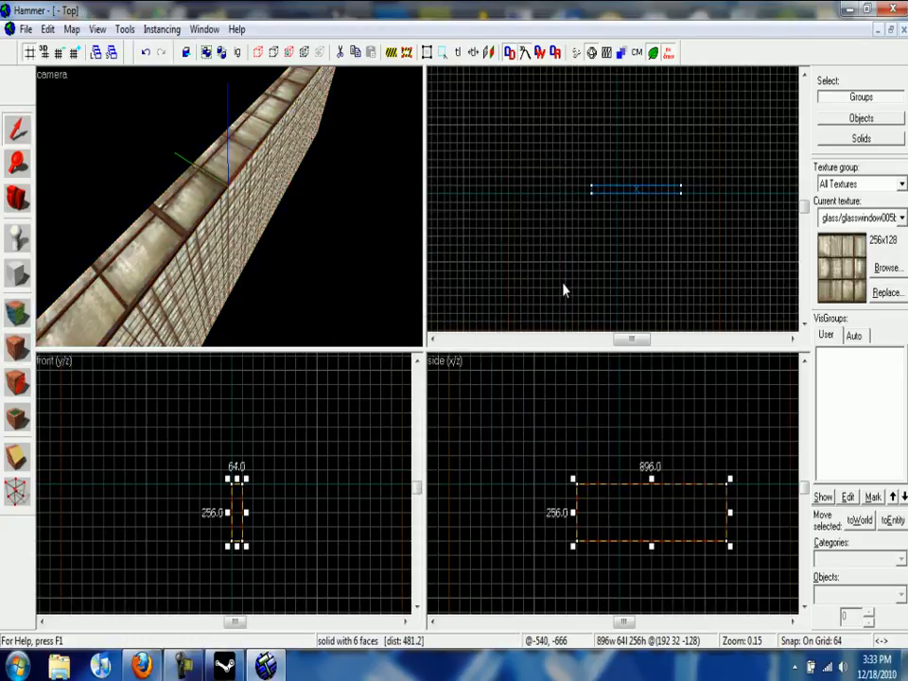
pyautogui.press('w')
pyautogui.press('s')
pyautogui.press('w')
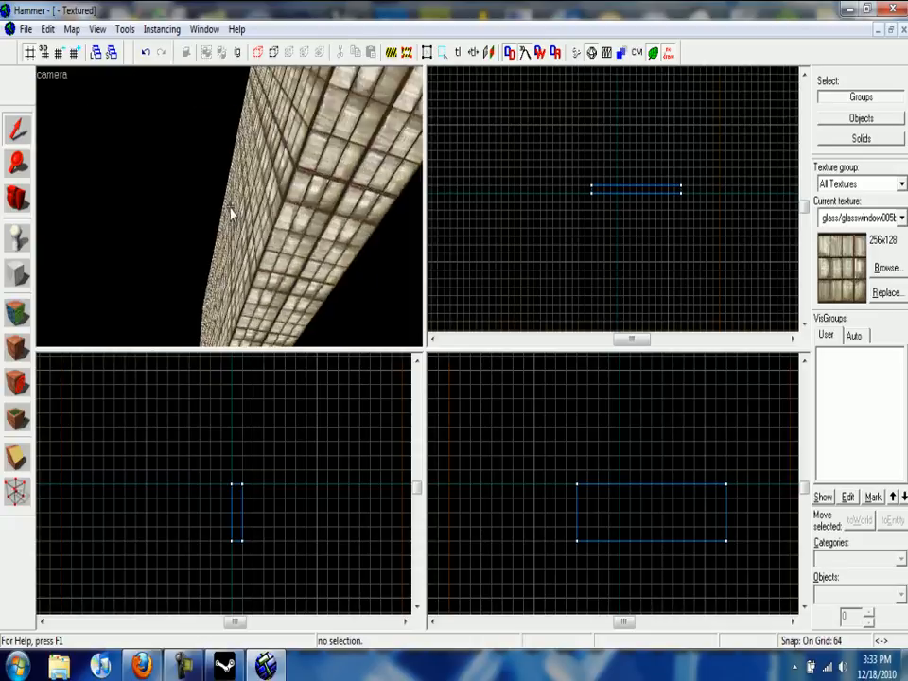
pyautogui.press('s')
pyautogui.press('w')
pyautogui.press('z')
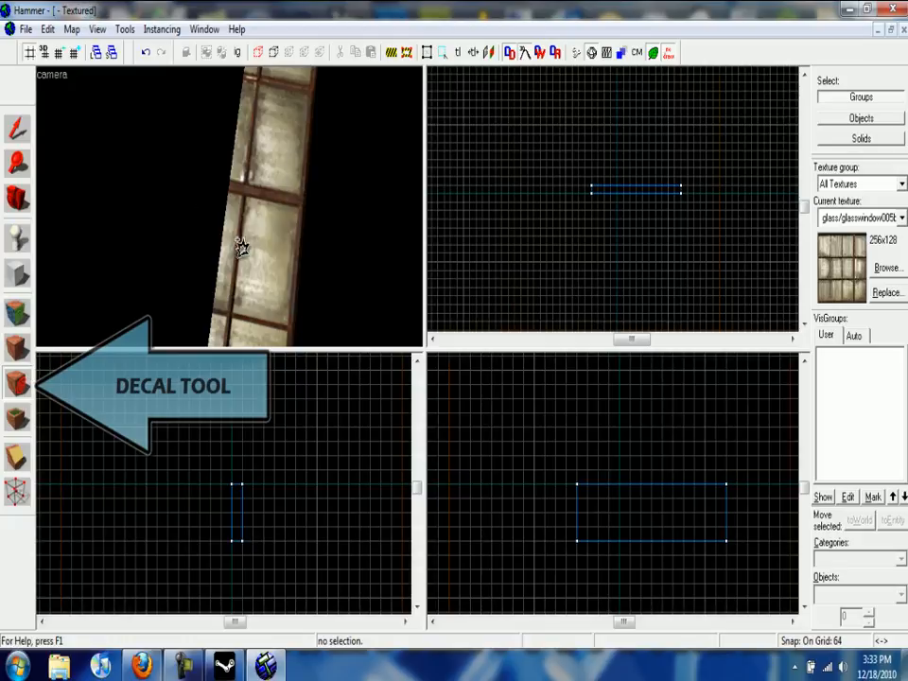
pyautogui.click(262, 224)
pyautogui.hotkey('ctrl', 'z')
pyautogui.press('z')
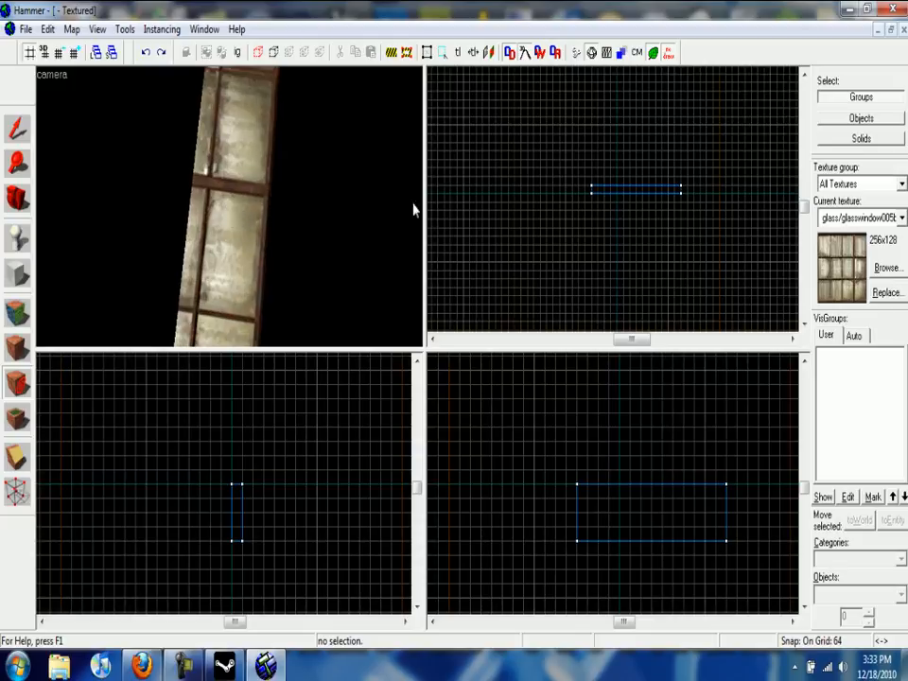
# Step: Filter the textures by "decal" and make the red-and-white PRIVATE CONTAINER sign from cs_assault the current texture
pyautogui.click(887, 268)
pyautogui.write('de')
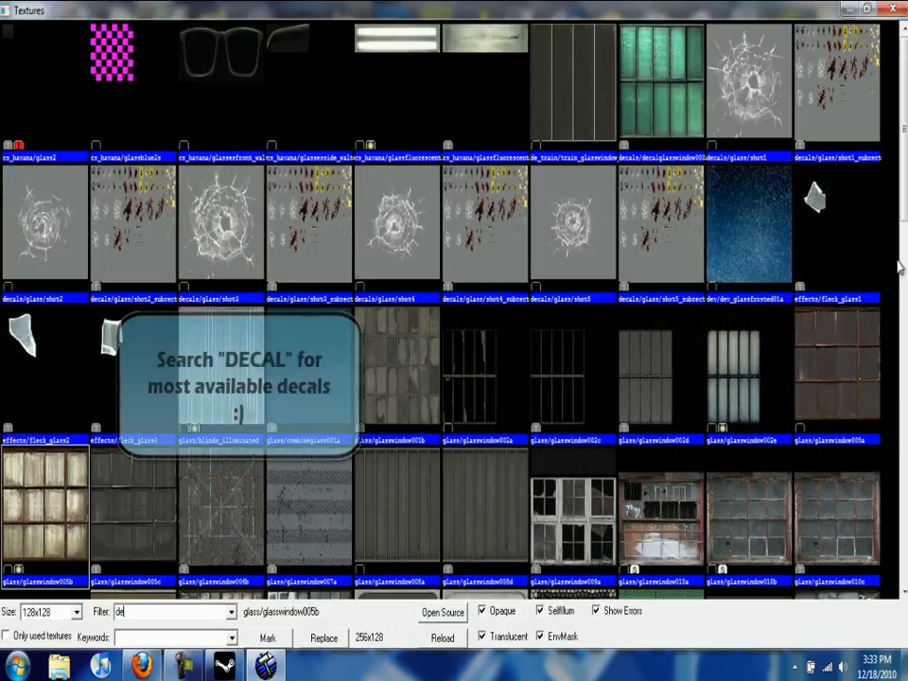
pyautogui.write('cal')
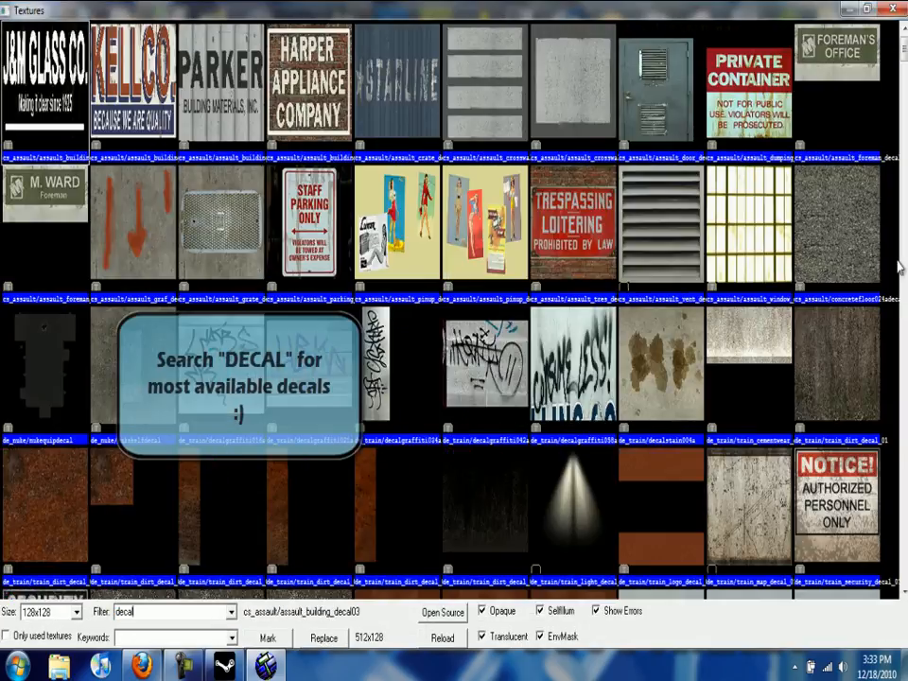
pyautogui.moveTo(905, 49); pyautogui.dragTo(904, 46)
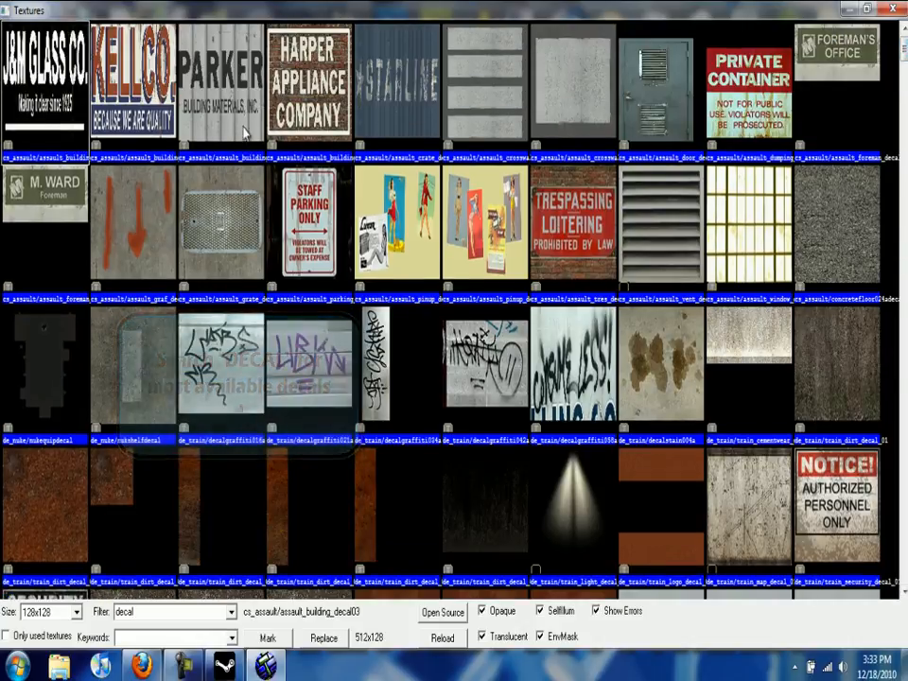
pyautogui.doubleClick(747, 101)
# Step: Place the PRIVATE CONTAINER decal on a window pane of the block's top face
pyautogui.click(230, 234)
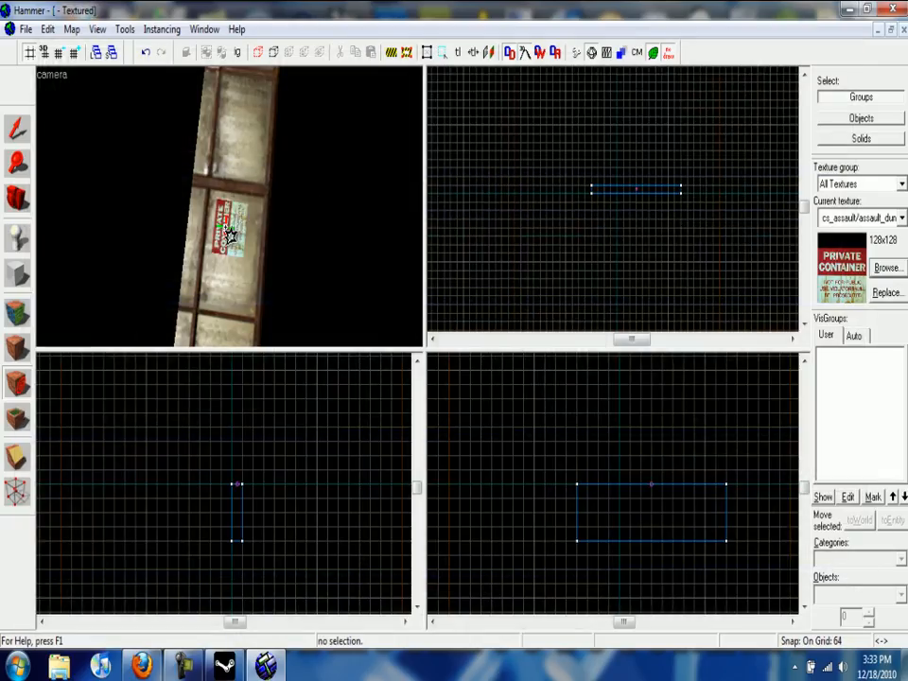
pyautogui.press('z')
pyautogui.press('w')
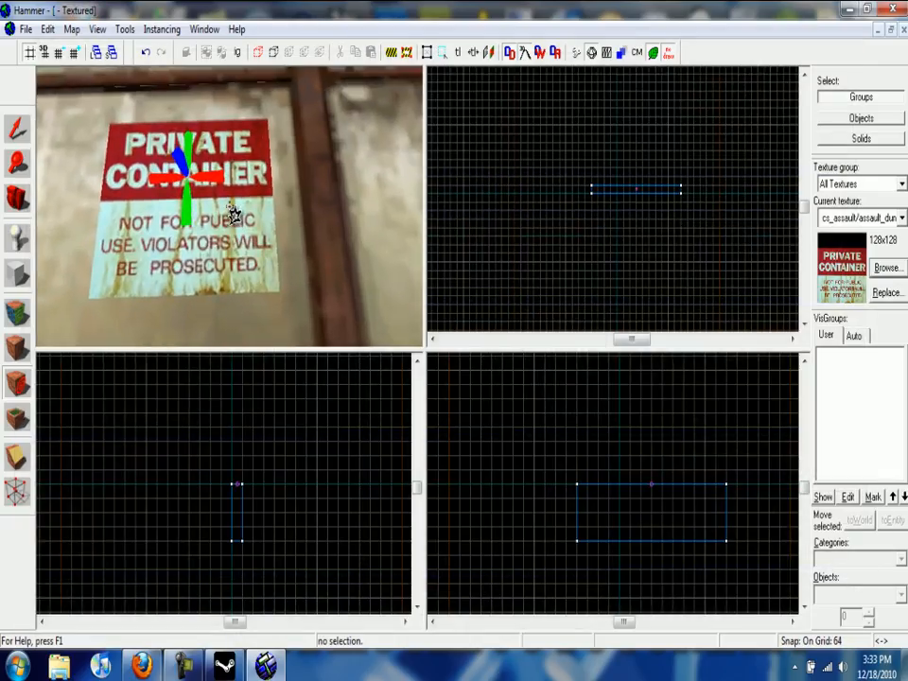
pyautogui.press('s')
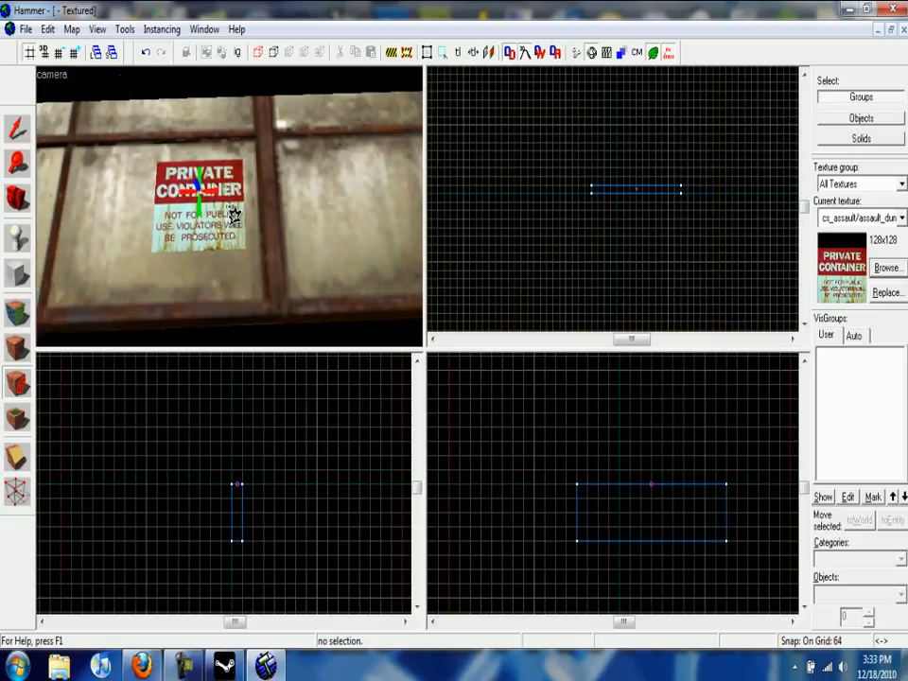
# Step: Place a PRIVATE CONTAINER overlay beside the decal on the block's top face, removing the surplus trial overlays
pyautogui.click(17, 417)
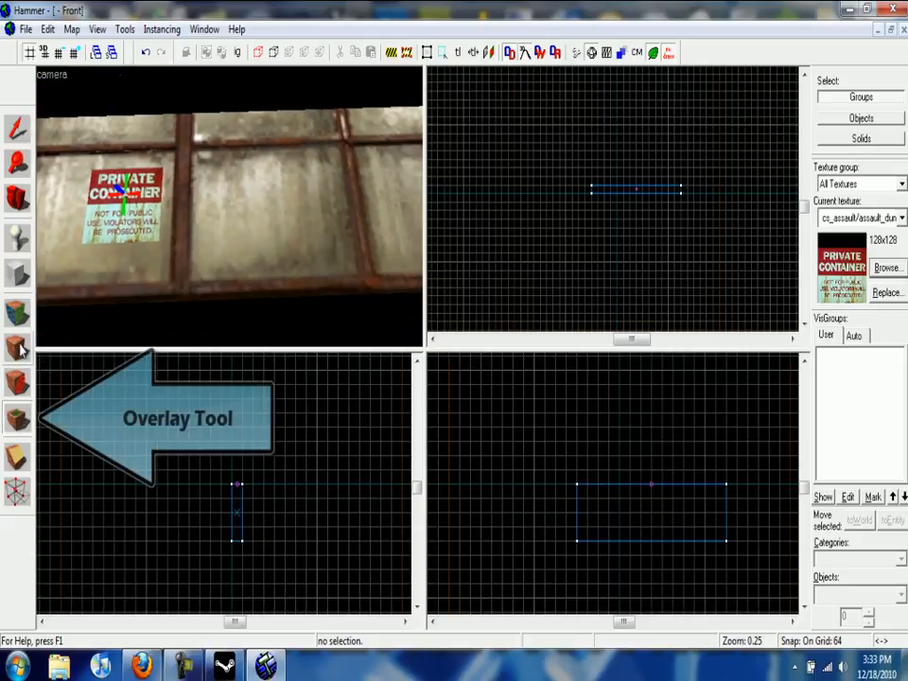
pyautogui.press('d')
pyautogui.press('s')
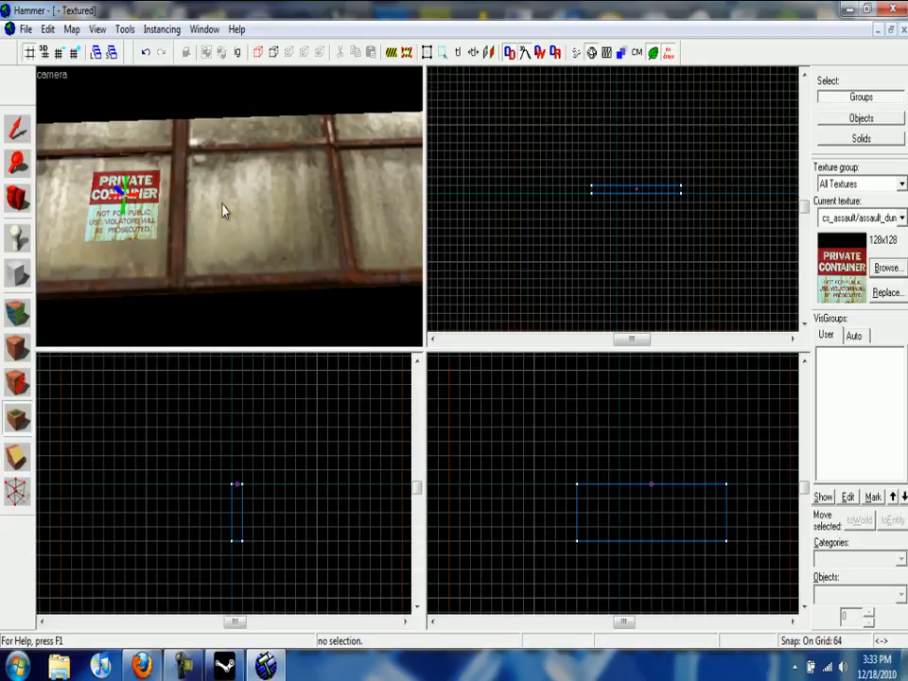
pyautogui.click(207, 217)
pyautogui.scroll(1, 537, 507)
pyautogui.scroll(-1, 537, 507)
pyautogui.scroll(3, 220, 488)
pyautogui.scroll(-3, 281, 474)
pyautogui.press('a')
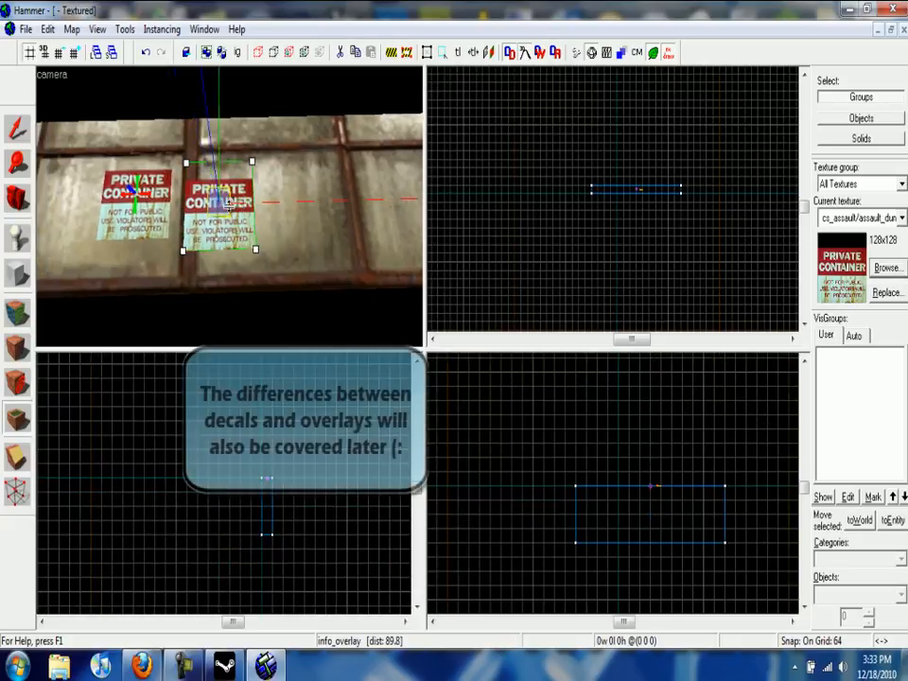
pyautogui.scroll(6, 228, 204)
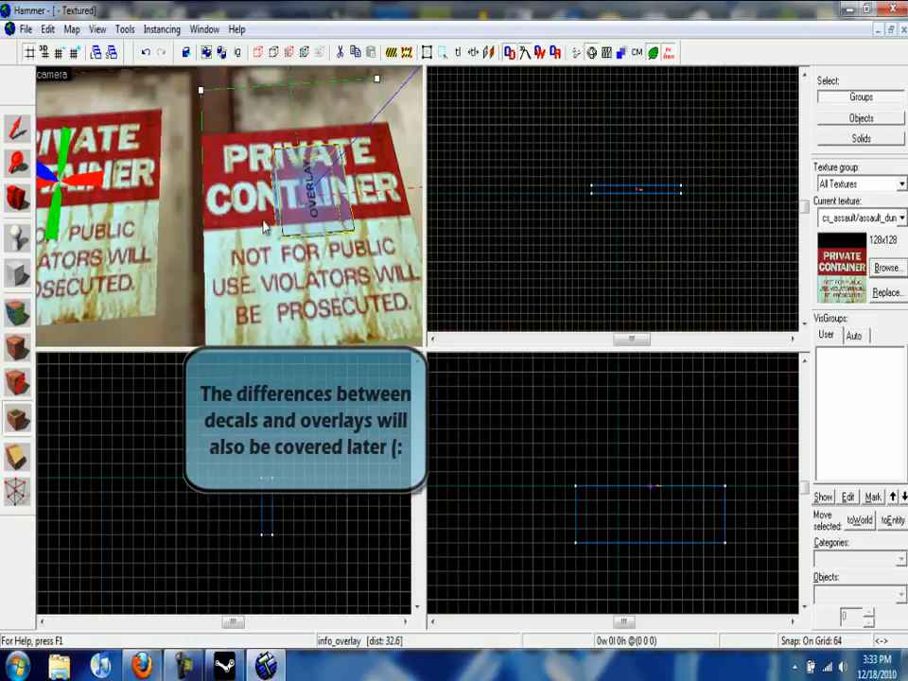
pyautogui.press('Escape')
pyautogui.scroll(-8, 276, 219)
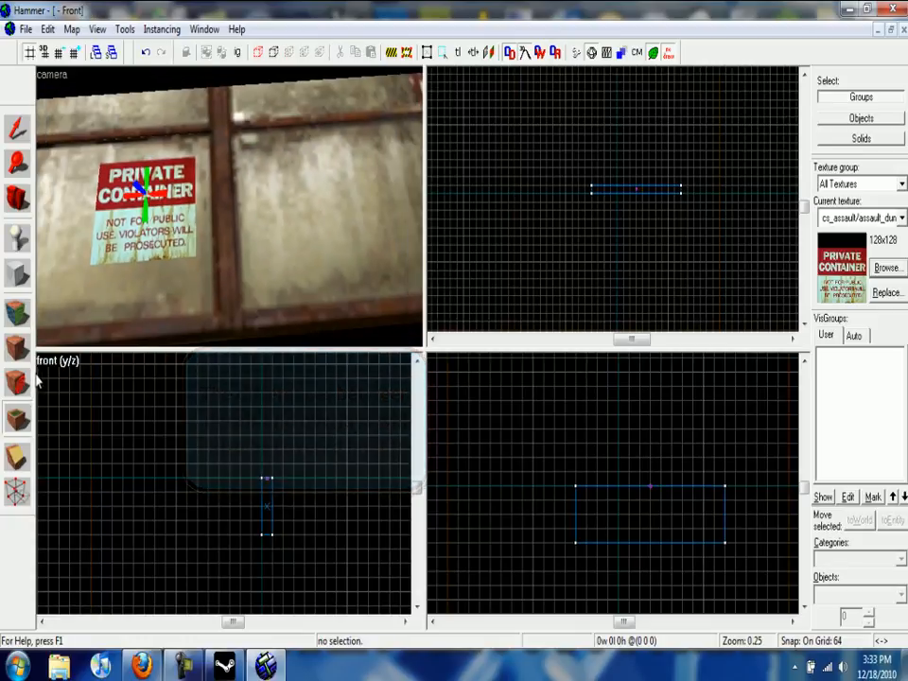
pyautogui.click(269, 194)
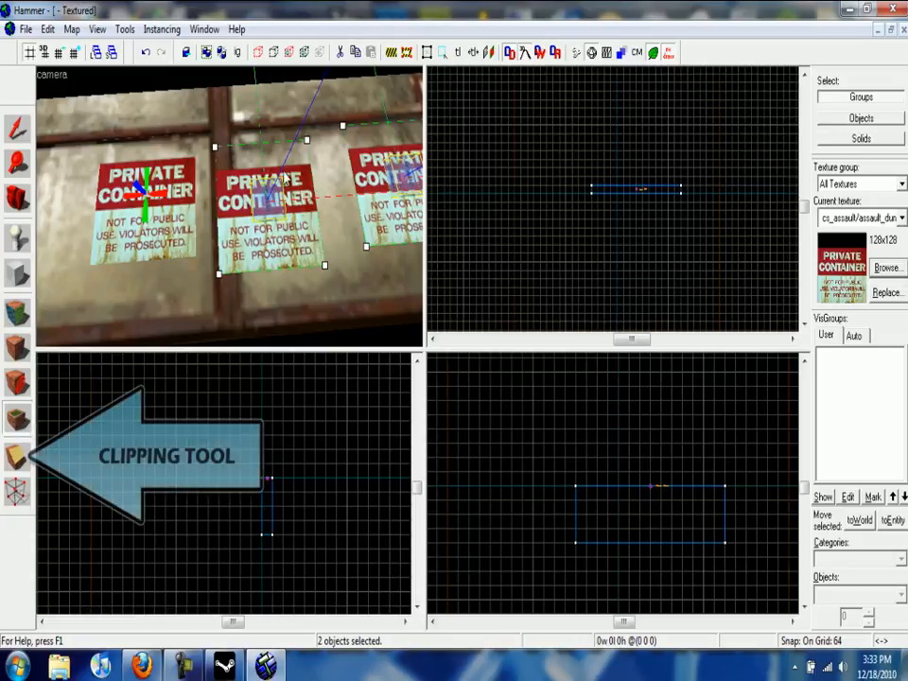
pyautogui.hotkey('ctrl', 'z')
# Step: Select the window-textured block and draw a Clipping tool line straight across it near its left end in the top view
pyautogui.click(17, 458)
pyautogui.scroll(-10, 81, 283)
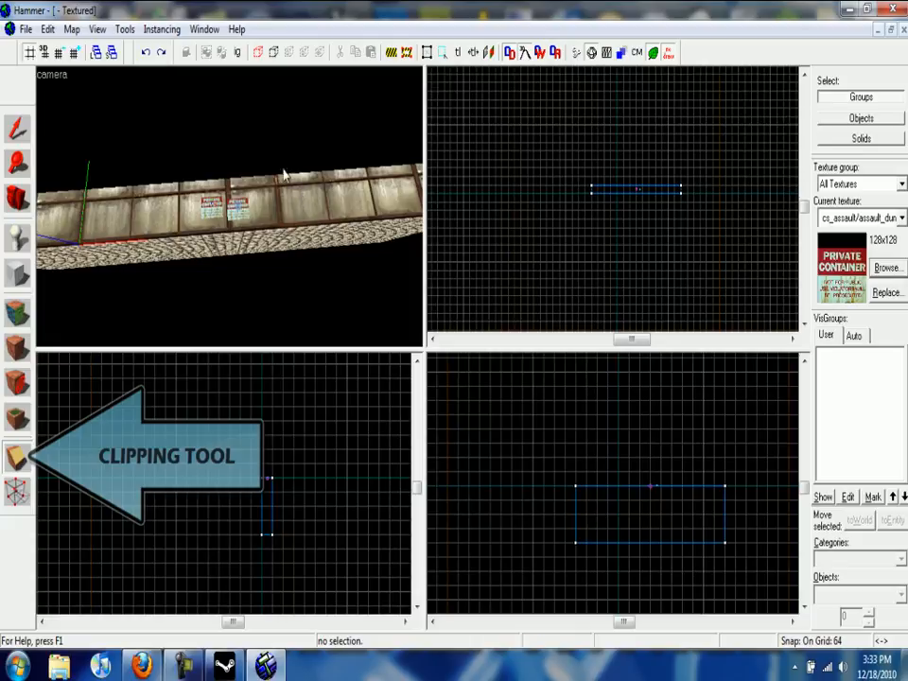
pyautogui.click(21, 130)
pyautogui.click(113, 228)
pyautogui.click(598, 223)
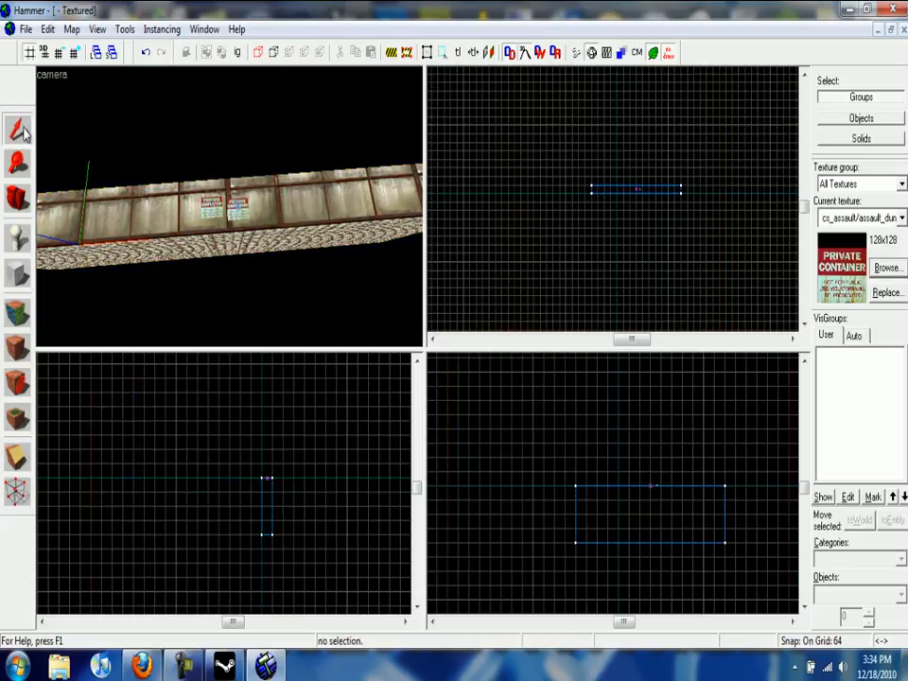
pyautogui.click(99, 220)
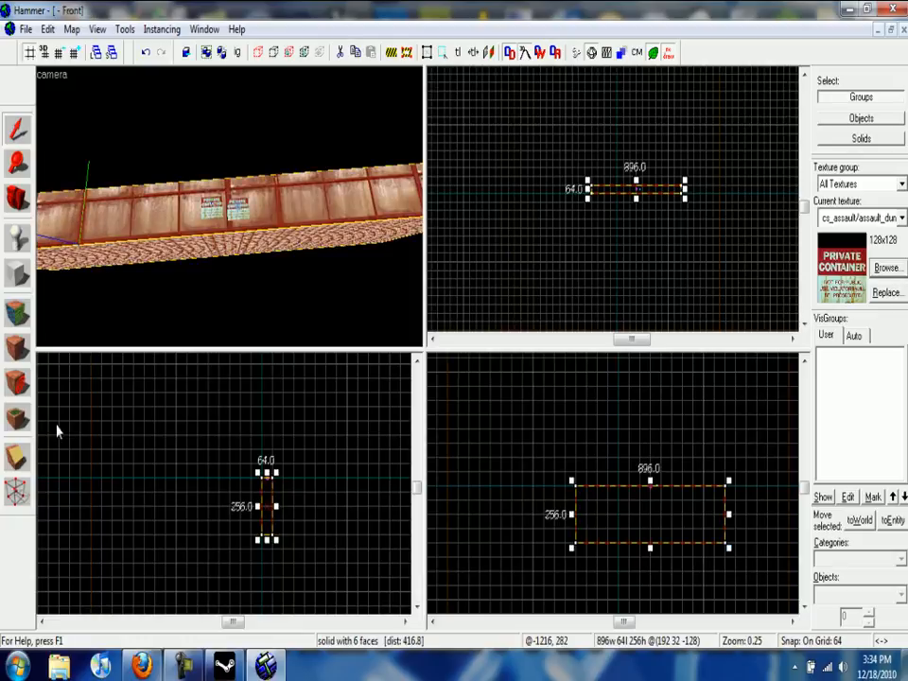
pyautogui.click(17, 459)
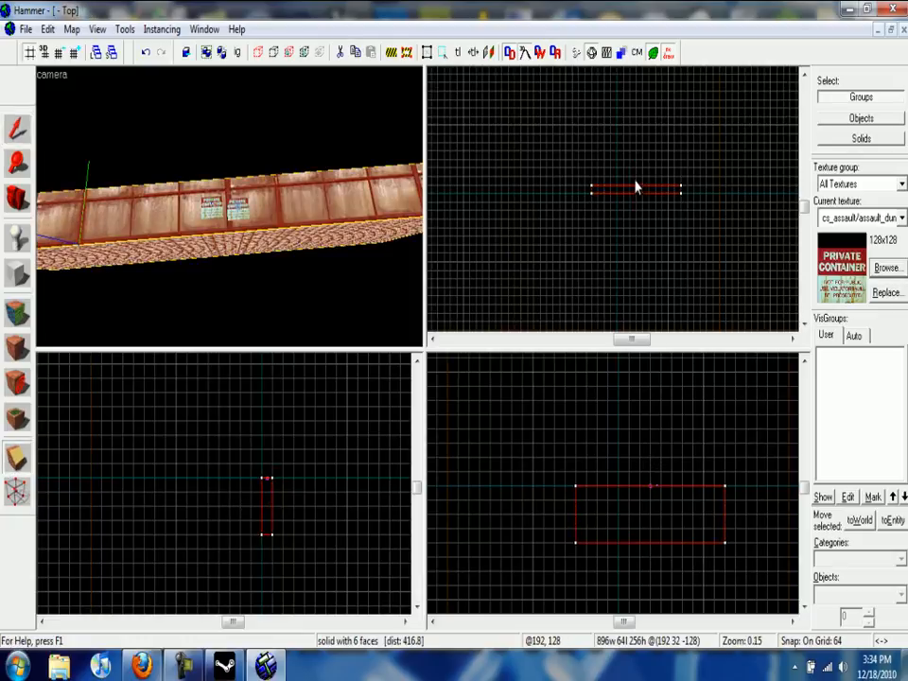
pyautogui.scroll(5, 636, 187)
pyautogui.moveTo(596, 182); pyautogui.dragTo(594, 210)
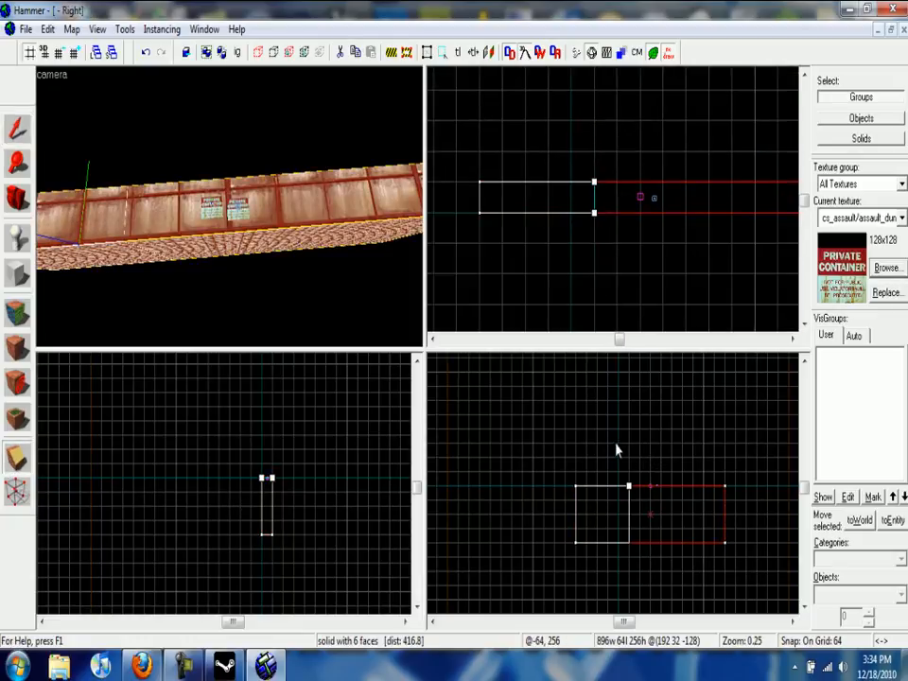
# Step: Slant the clip line outward toward the block's base in the side view, cut off the left end, and deselect the remaining piece
pyautogui.moveTo(629, 483)
pyautogui.mouseDown()
pyautogui.moveTo(656, 486)
pyautogui.moveTo(625, 518)
pyautogui.moveTo(666, 516)
pyautogui.moveTo(659, 529)
pyautogui.moveTo(598, 541)
pyautogui.mouseUp()
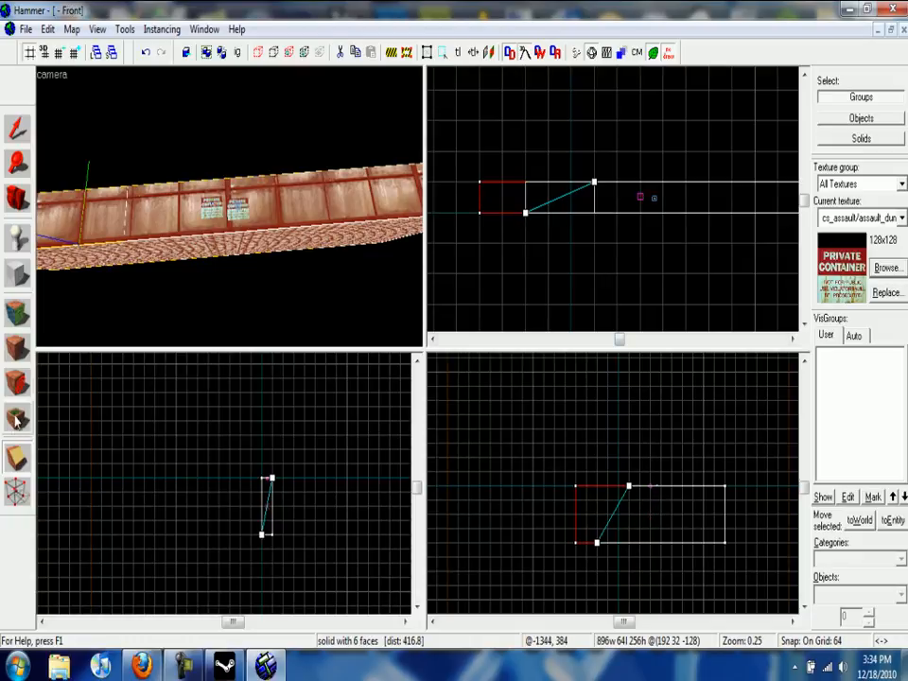
pyautogui.click(17, 459)
pyautogui.click(17, 459)
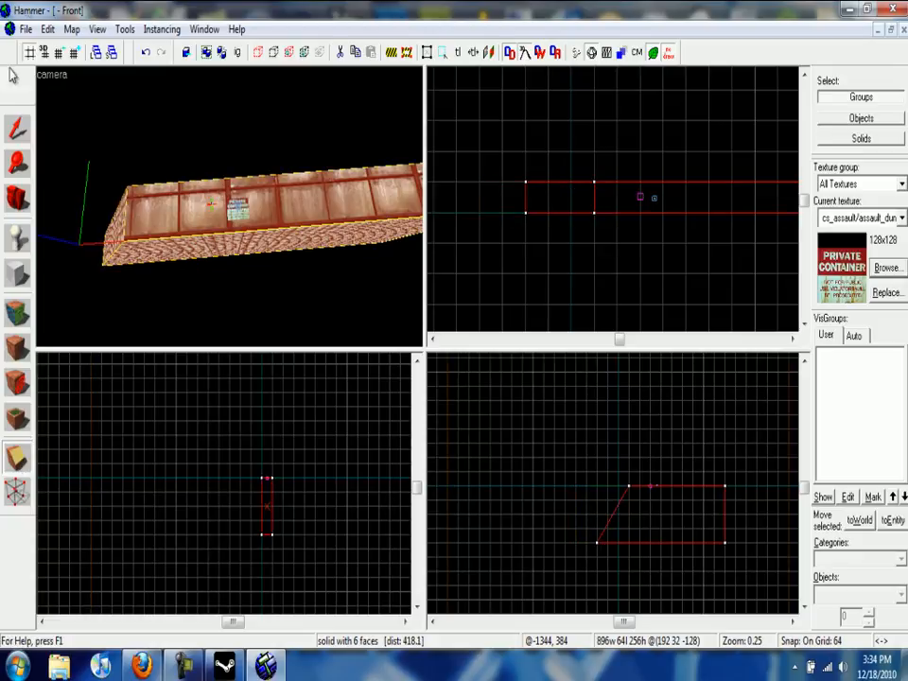
pyautogui.click(16, 128)
pyautogui.press('z')
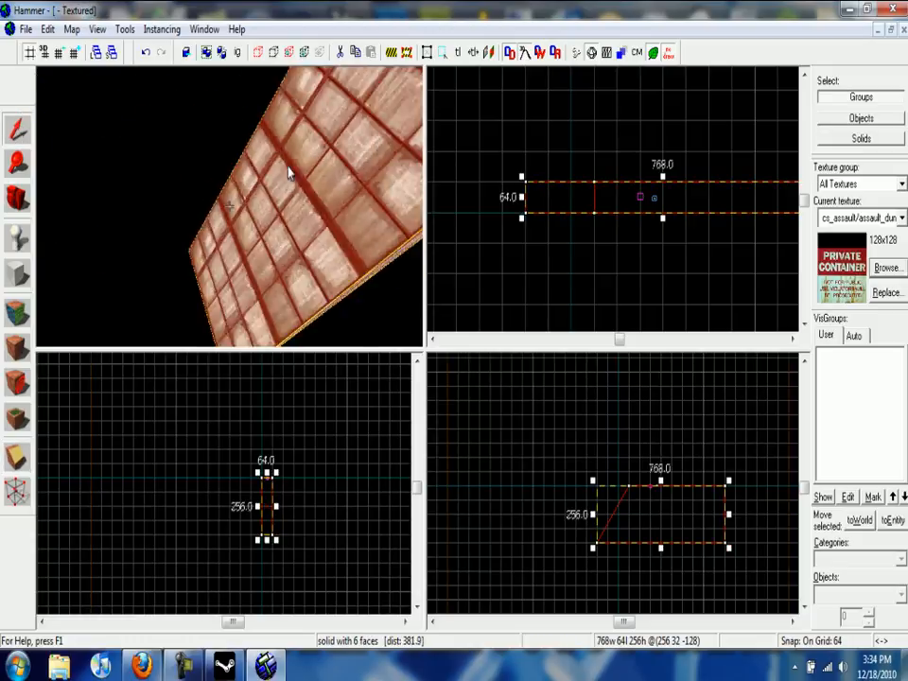
pyautogui.press('w')
pyautogui.press('s')
pyautogui.press('z')
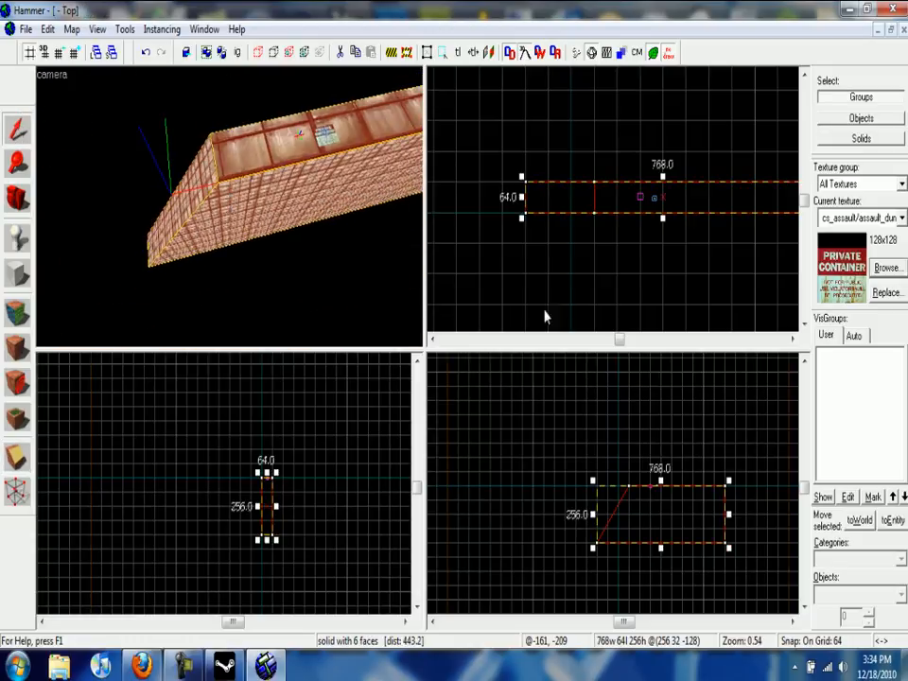
pyautogui.click(457, 318)
# Step: Activate vertex manipulation on the clipped block and move the sloped end's top vertices outward past its base in the side view
pyautogui.press('z')
pyautogui.press('z')
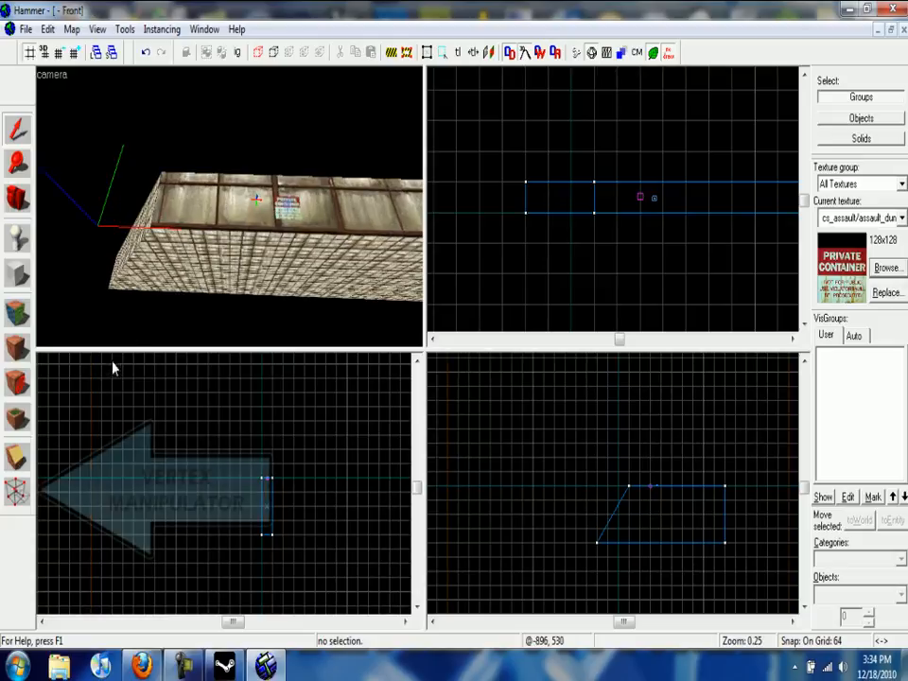
pyautogui.click(227, 262)
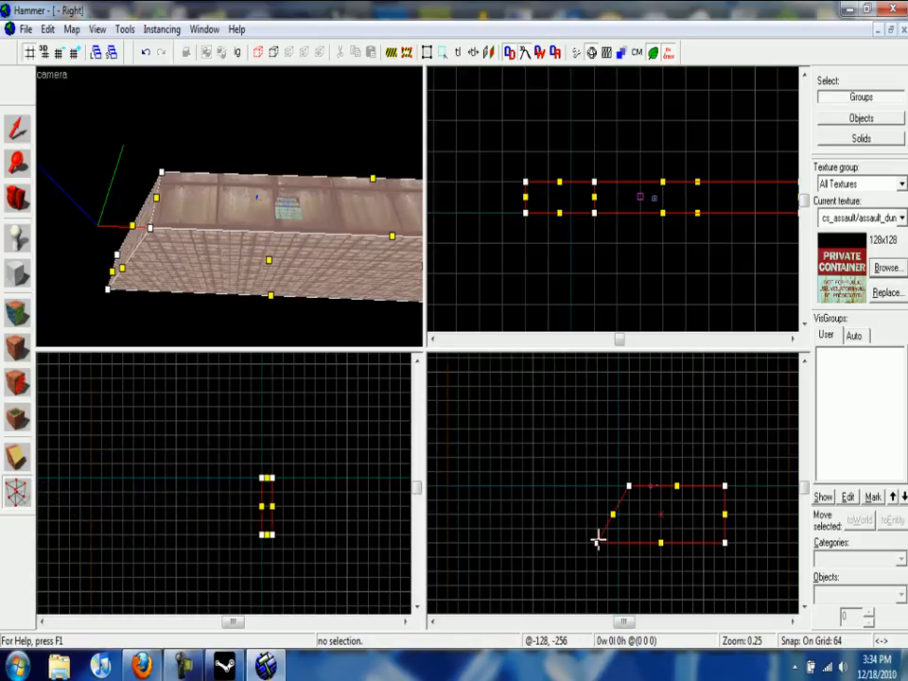
pyautogui.scroll(2, 597, 541)
pyautogui.moveTo(641, 460)
pyautogui.mouseDown()
pyautogui.moveTo(584, 403)
pyautogui.moveTo(529, 383)
pyautogui.moveTo(472, 450)
pyautogui.moveTo(663, 513)
pyautogui.moveTo(521, 401)
pyautogui.moveTo(553, 495)
pyautogui.moveTo(551, 465)
pyautogui.mouseUp()
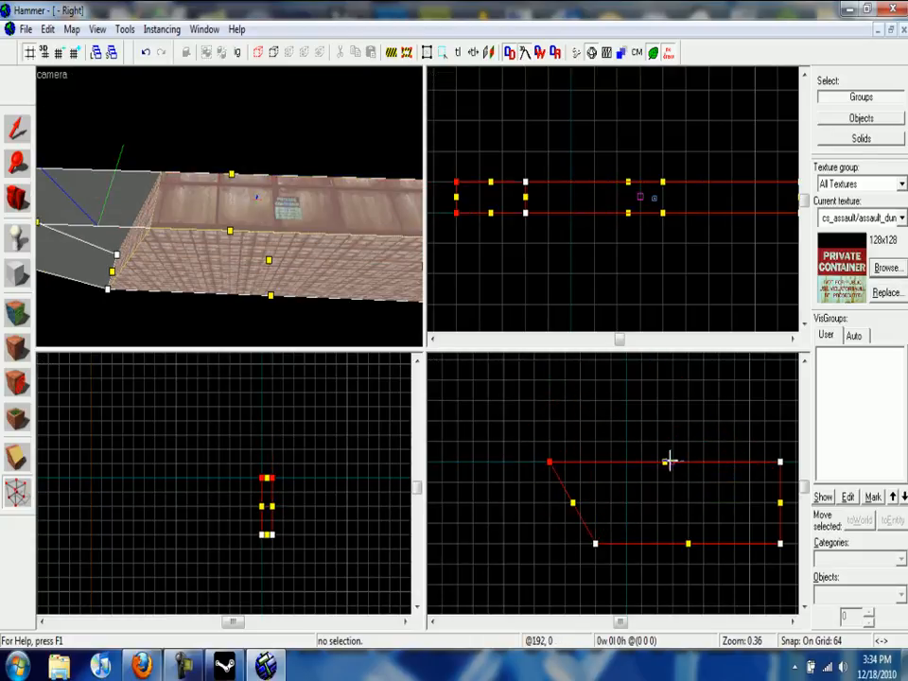
# Step: Reshape the block into a concave arrowhead in the side view, moving the sloped end's base vertices outward and the opposite top vertices inward
pyautogui.moveTo(593, 542)
pyautogui.mouseDown()
pyautogui.moveTo(597, 479)
pyautogui.moveTo(599, 515)
pyautogui.moveTo(573, 425)
pyautogui.moveTo(471, 436)
pyautogui.moveTo(457, 564)
pyautogui.mouseUp()
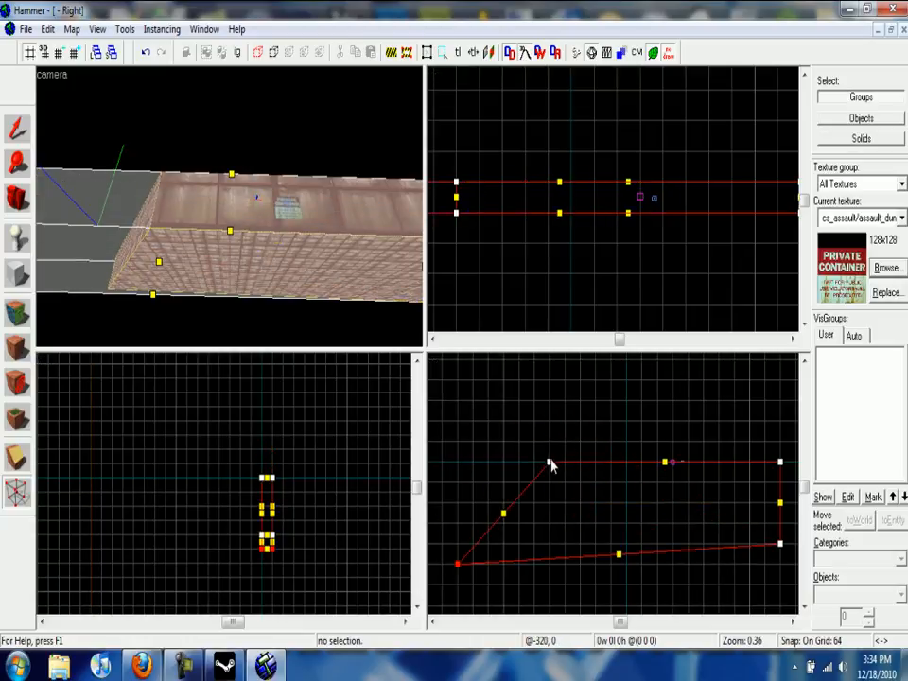
pyautogui.moveTo(546, 463); pyautogui.dragTo(641, 461)
pyautogui.moveTo(764, 461)
pyautogui.mouseDown()
pyautogui.moveTo(554, 540)
pyautogui.moveTo(594, 532)
pyautogui.mouseUp()
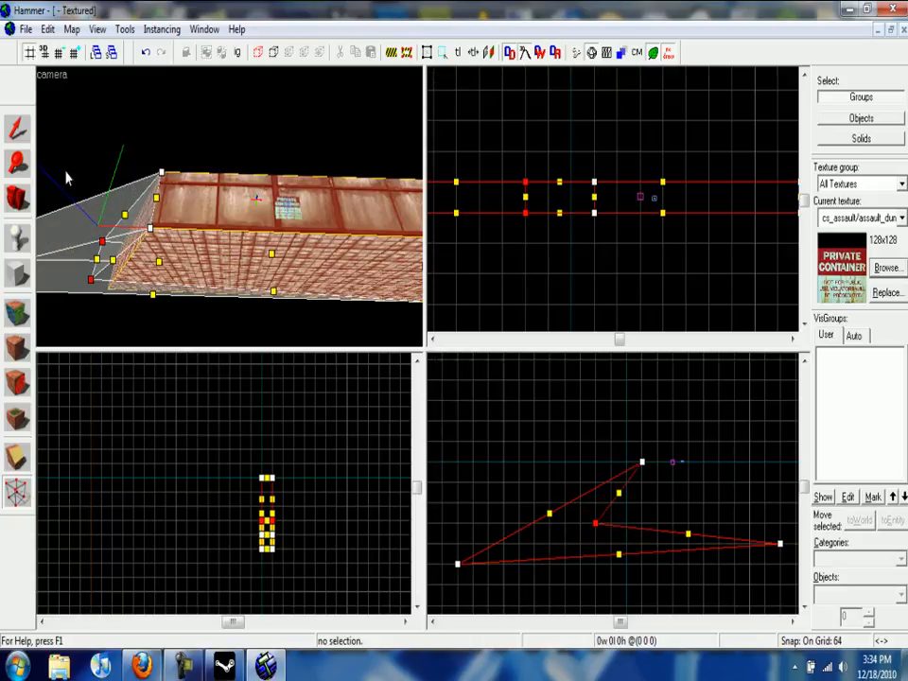
# Step: Leave vertex manipulation for the Selection tool and examine the deformed block from different angles in the camera view
pyautogui.click(22, 132)
pyautogui.click(522, 282)
pyautogui.press('z')
pyautogui.press('w')
pyautogui.press('s')
pyautogui.press('w')
pyautogui.press('s')
pyautogui.click(230, 214)
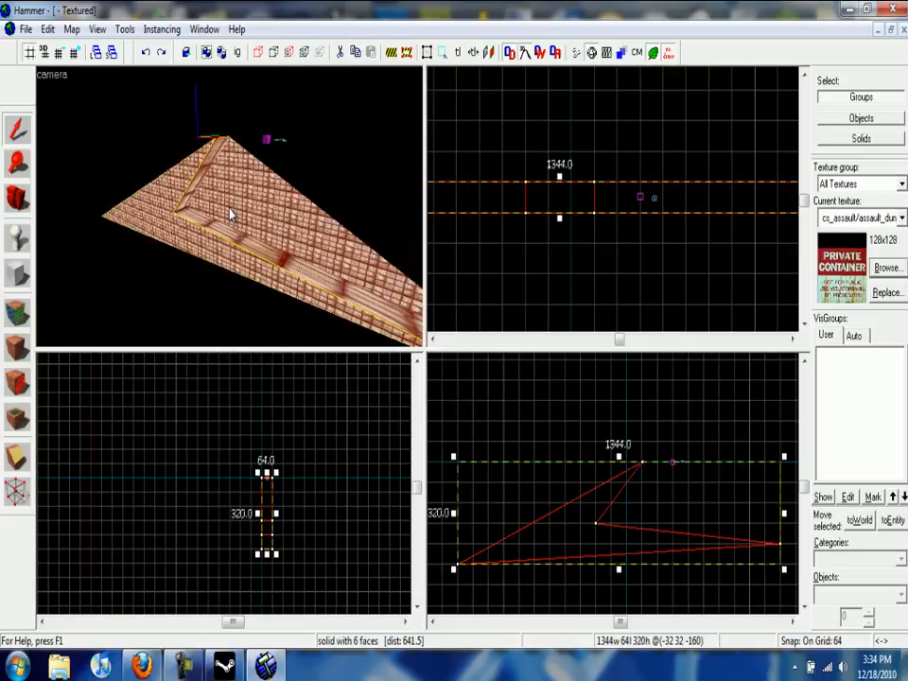
# Step: Undo the vertex edits made to the block
pyautogui.press('Delete')
pyautogui.press('z')
# Step: Fly around the block in the camera view to examine its clipped end, its sides, and the decal and overlay on top
pyautogui.press('s')
pyautogui.press('a')
pyautogui.press('w')
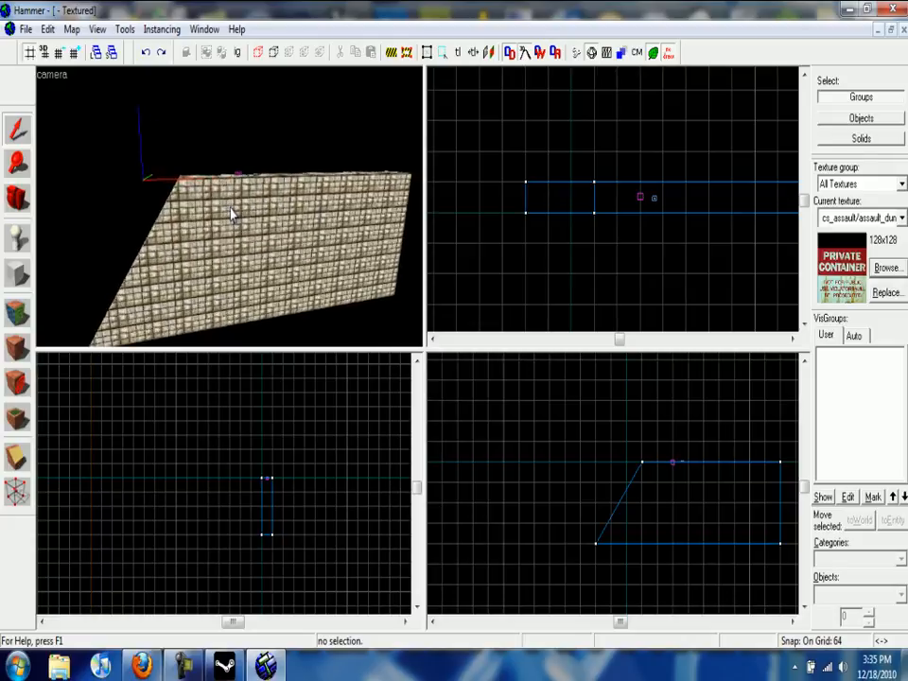
pyautogui.press('s')
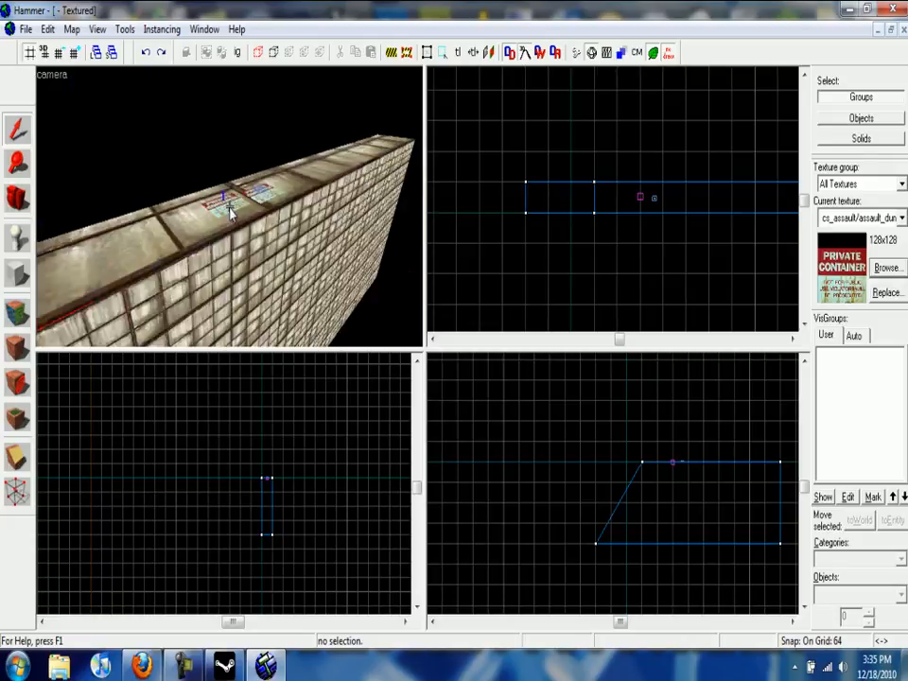
pyautogui.press('d')
pyautogui.press('w')
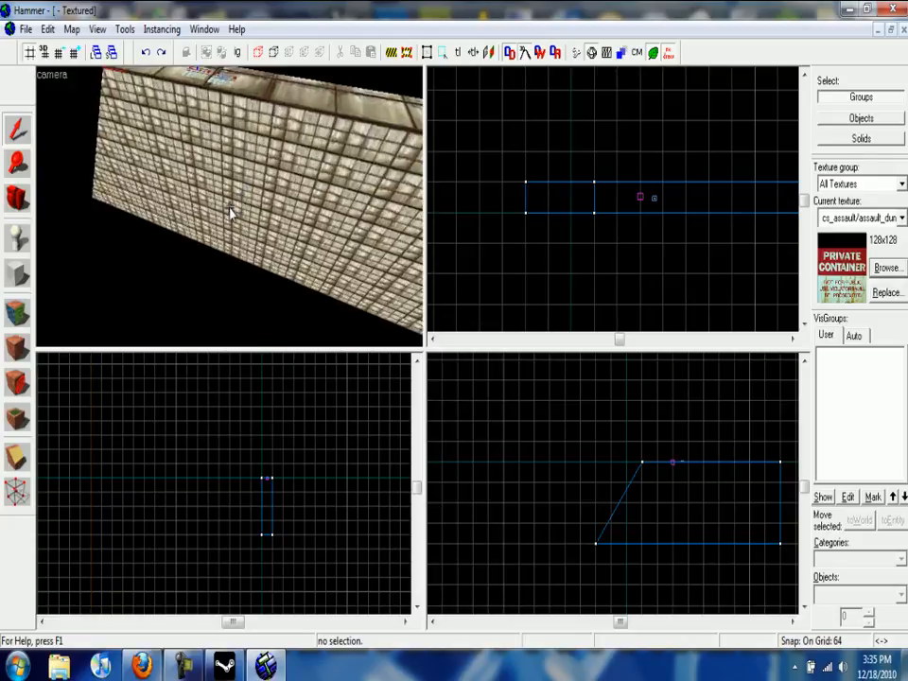
pyautogui.press('w')
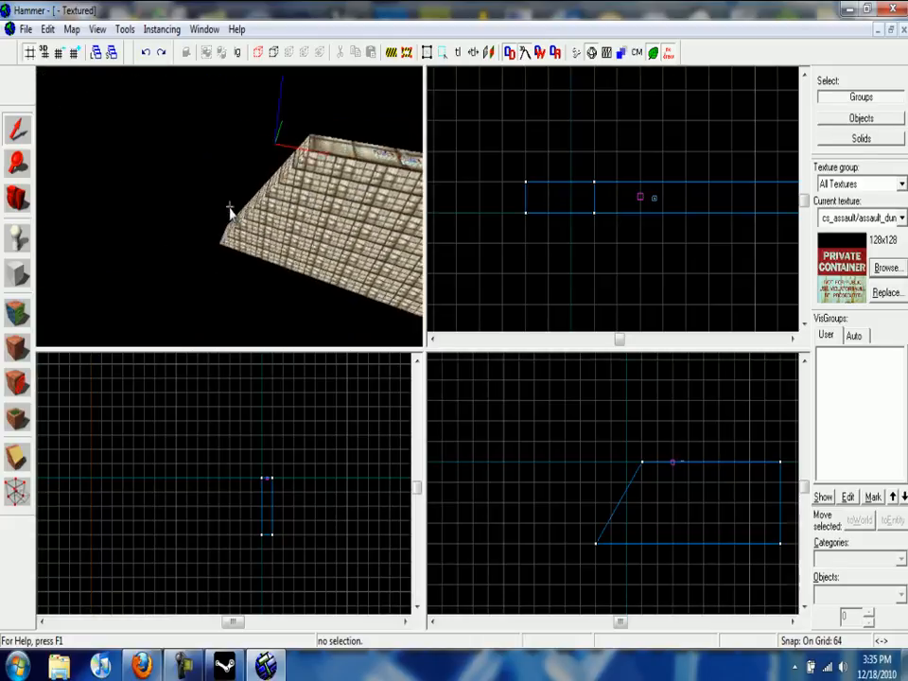
pyautogui.press('s')
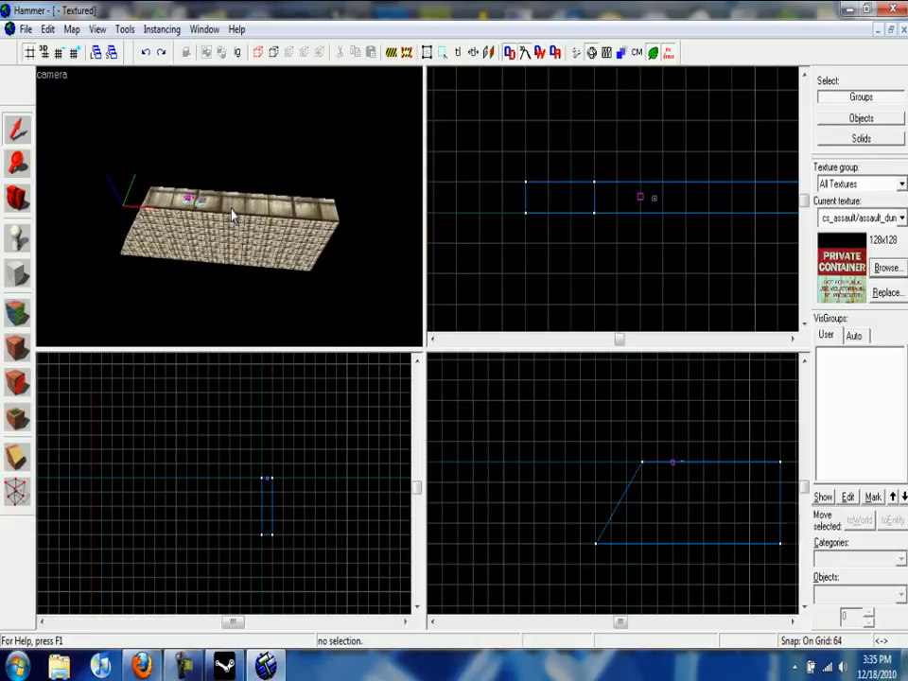
pyautogui.press('w')
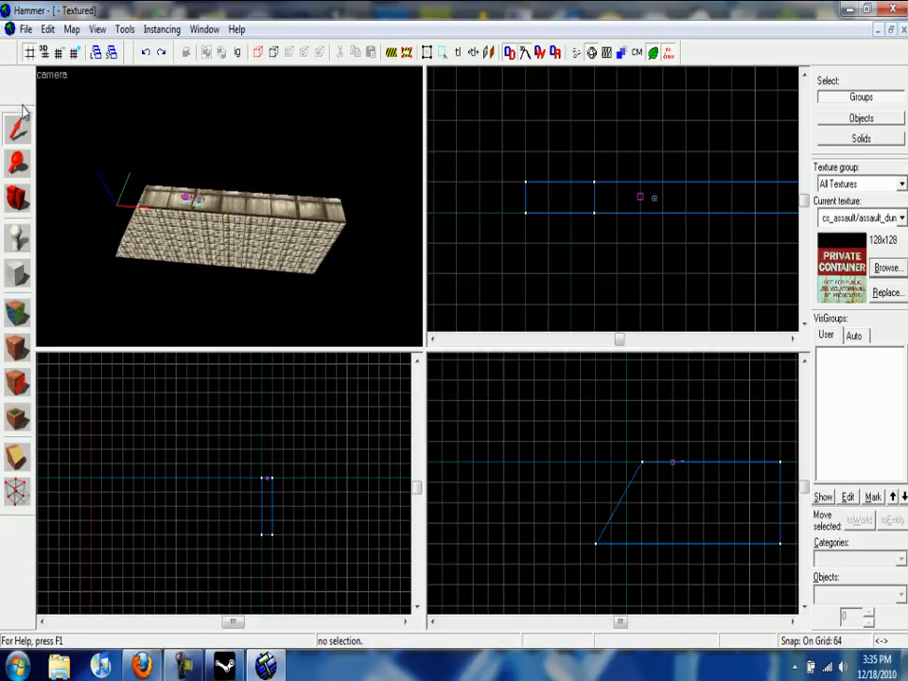
pyautogui.press('w')
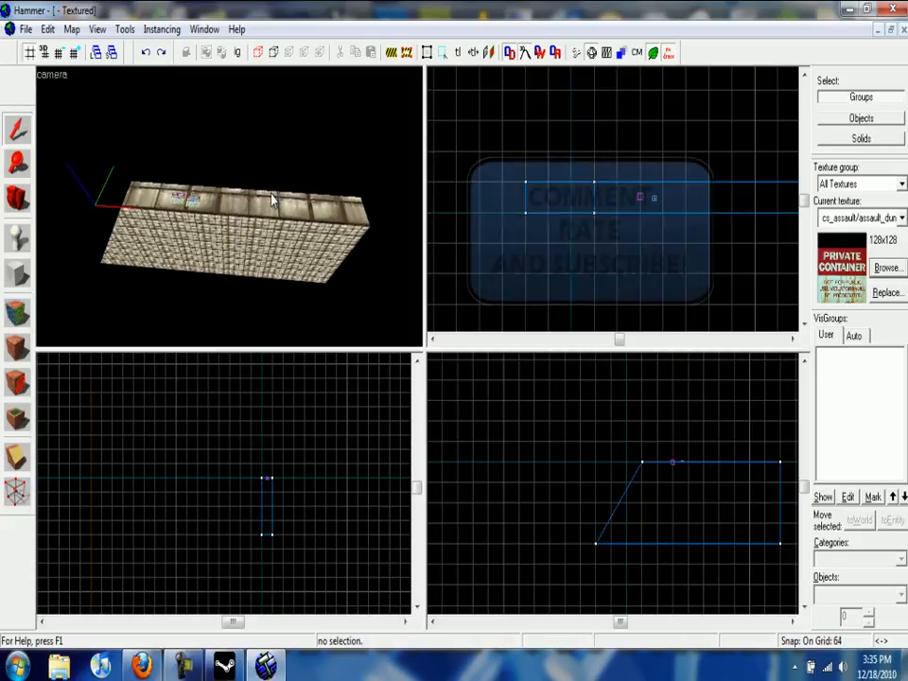